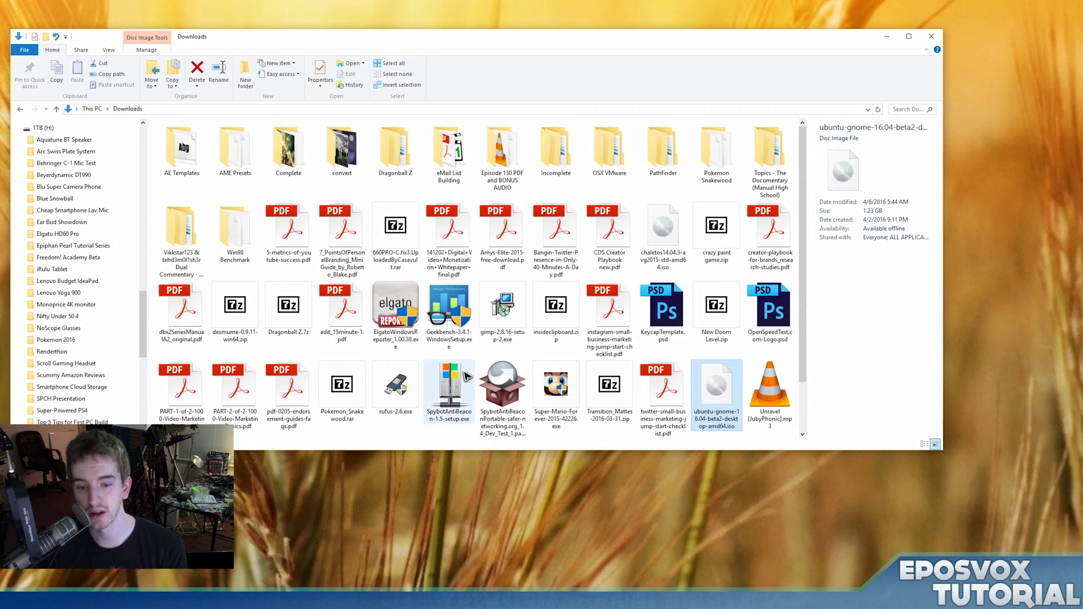
- Select rufus-2.6.exe and the Ubuntu GNOME ISO in Downloads and take them out of the folder
{"action": "left_click", "coordinate": [396, 388]}
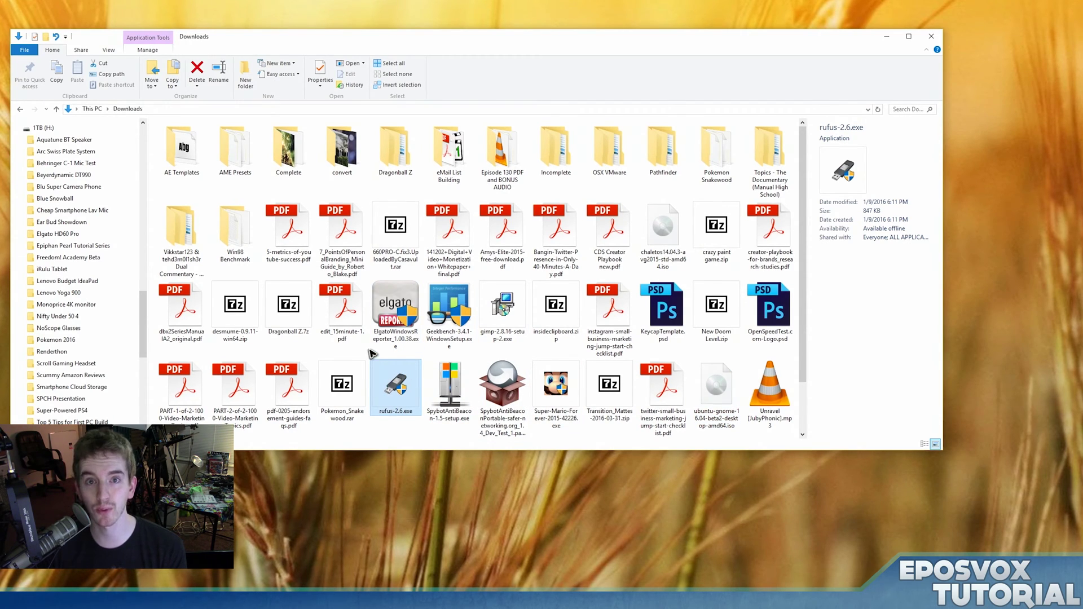
{"action": "left_click", "coordinate": [412, 429]}
{"action": "left_click", "coordinate": [404, 401]}
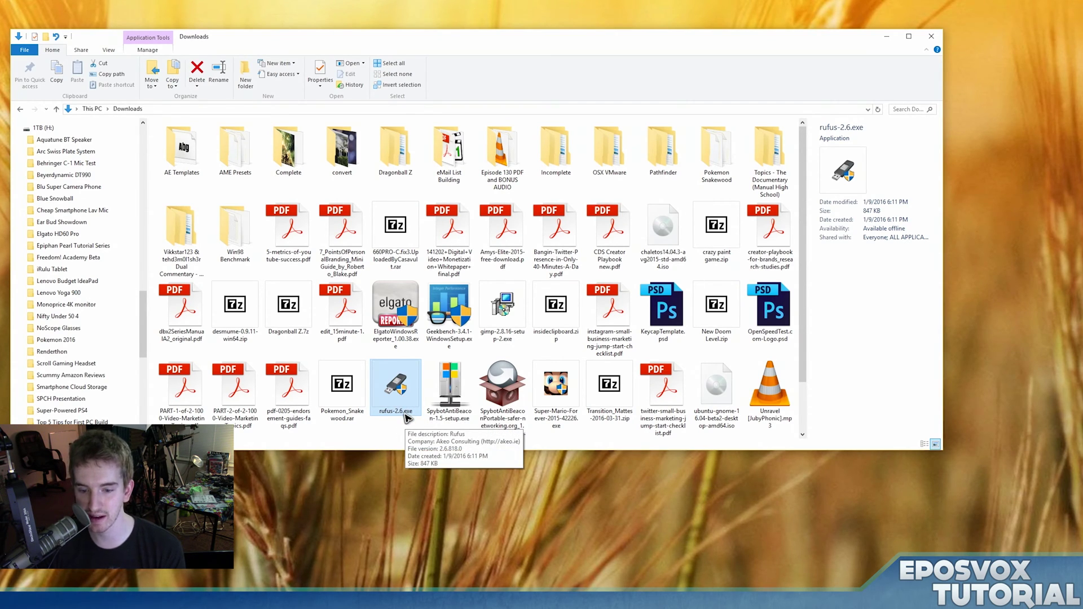
{"action": "left_click", "coordinate": [717, 390]}
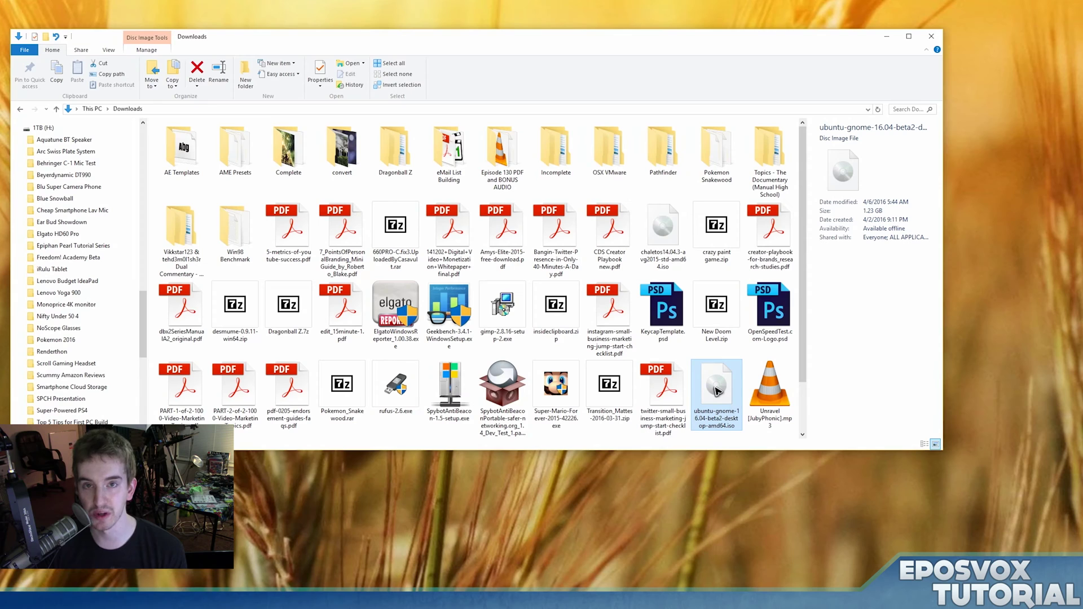
{"action": "key", "text": "Delete"}
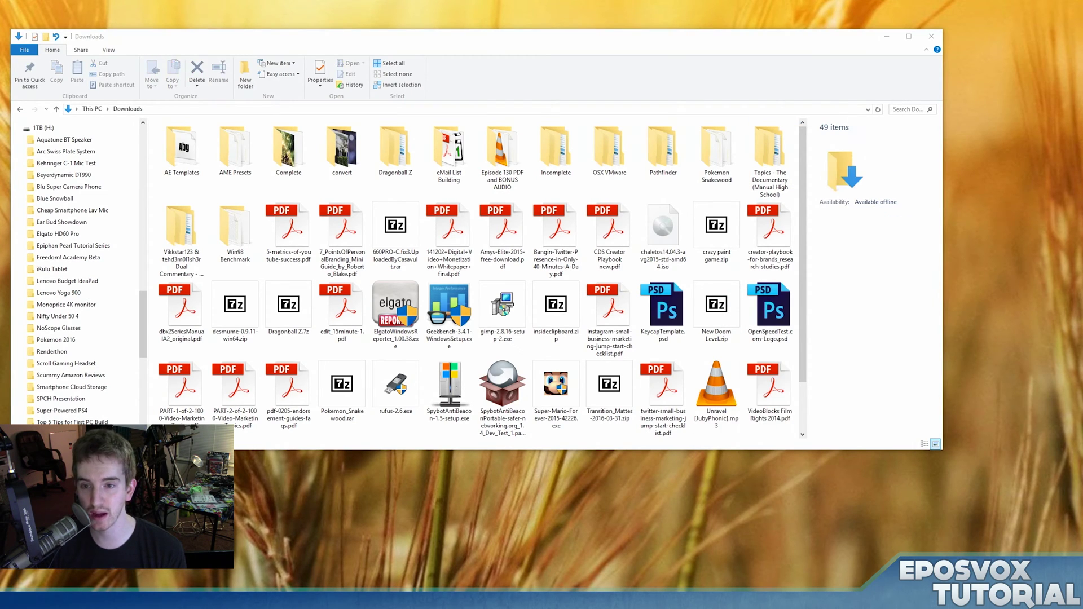
- Shift the Downloads window to uncover the desktop, then reselect rufus-2.6.exe
{"action": "left_click", "coordinate": [624, 43]}
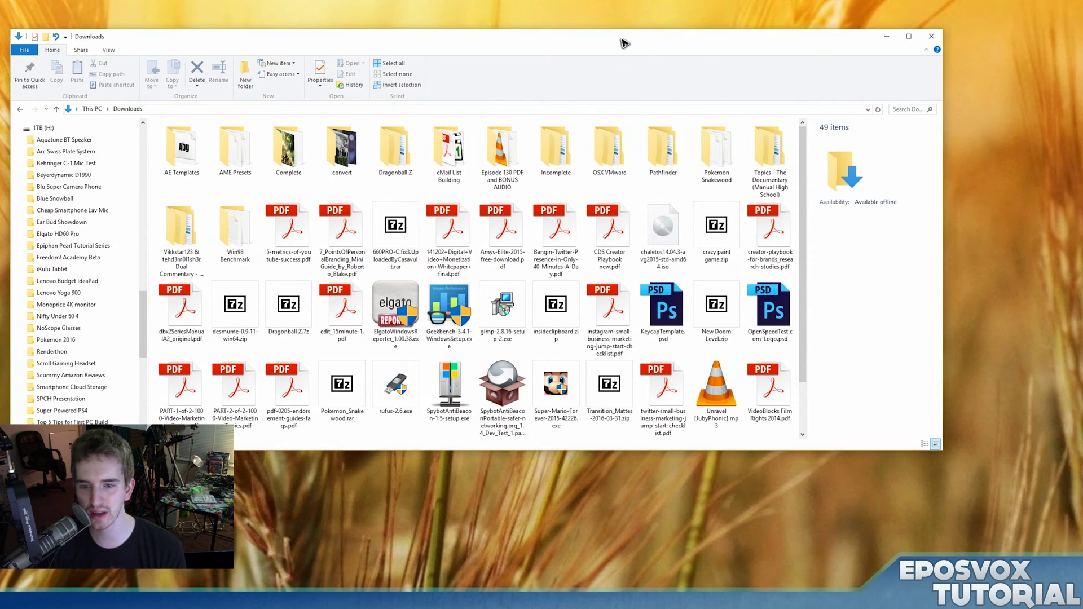
{"action": "left_click_drag", "start_coordinate": [624, 43], "coordinate": [754, 242]}
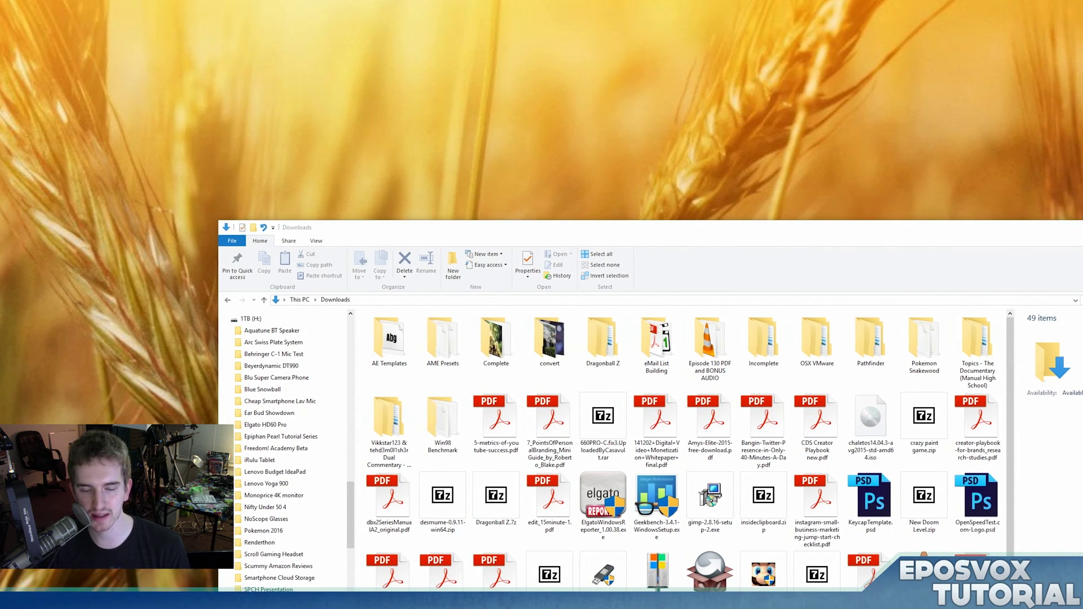
{"action": "left_click_drag", "start_coordinate": [824, 236], "coordinate": [597, 100]}
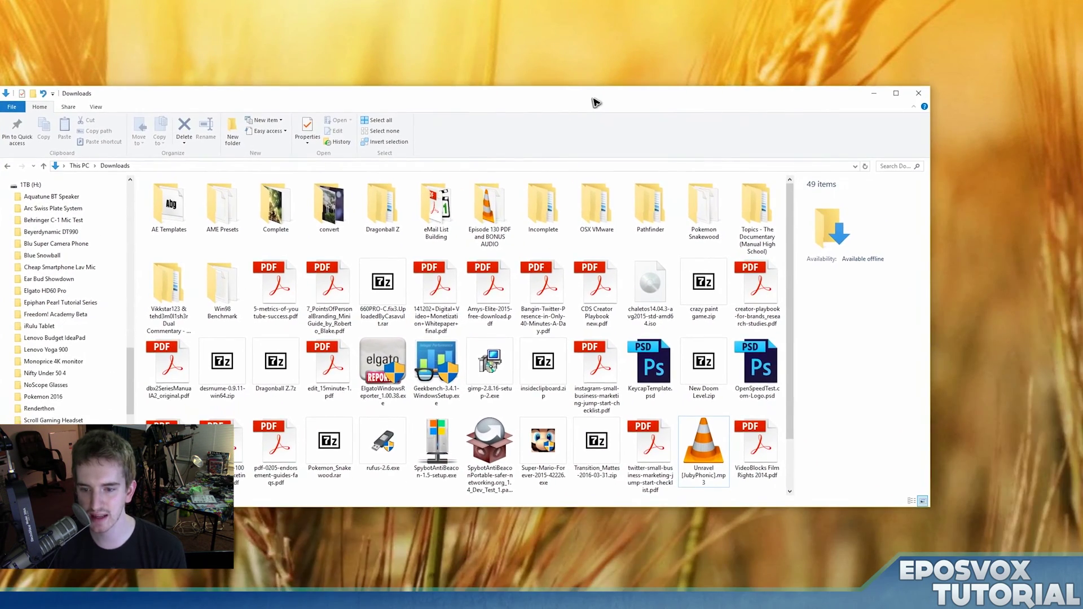
{"action": "scroll", "coordinate": [633, 299], "scroll_direction": "down", "scroll_amount": 1}
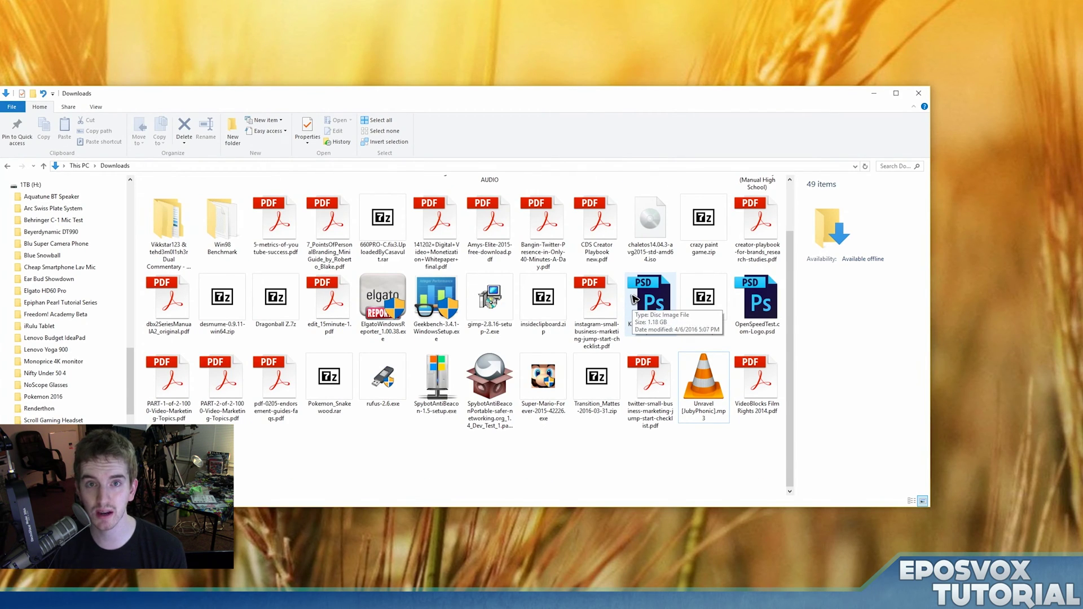
{"action": "left_click", "coordinate": [384, 387]}
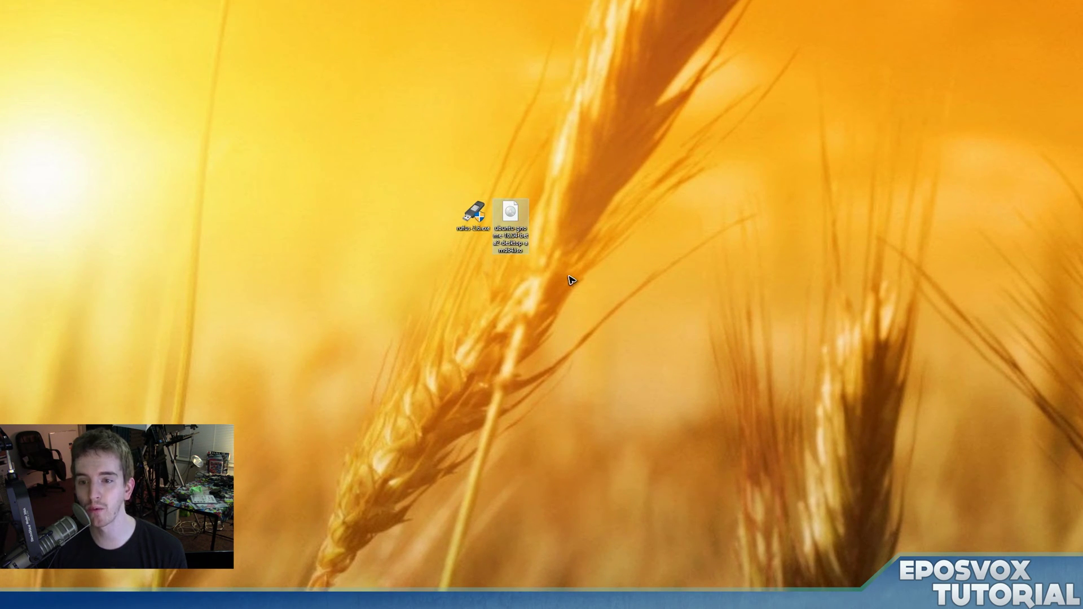
- Launch rufus-2.6.exe from the desktop and allow it through the UAC prompt
{"action": "left_click_drag", "start_coordinate": [387, 193], "coordinate": [537, 261]}
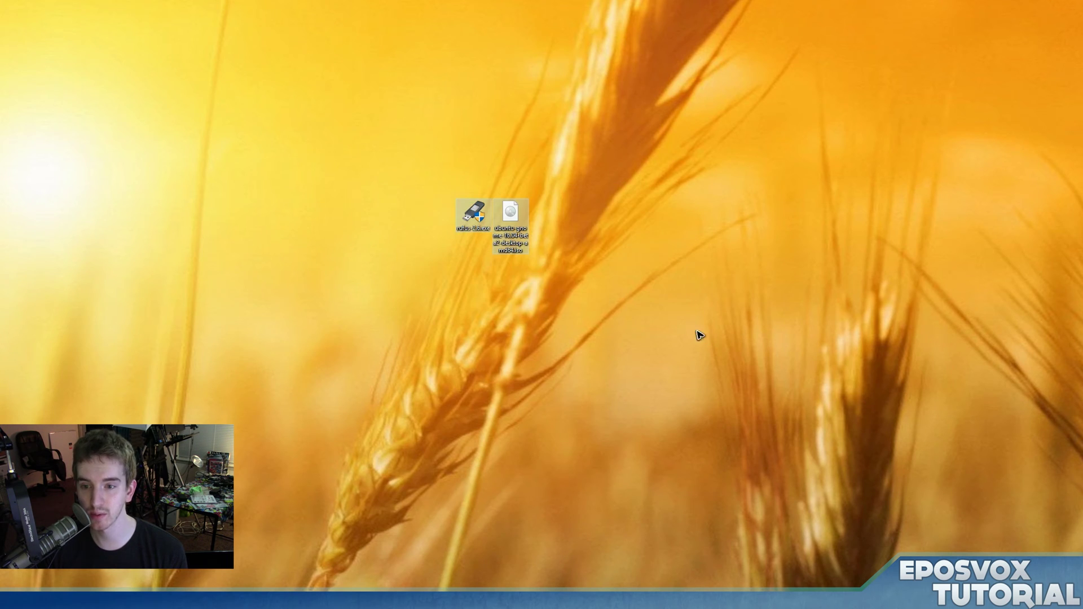
{"action": "left_click", "coordinate": [410, 226]}
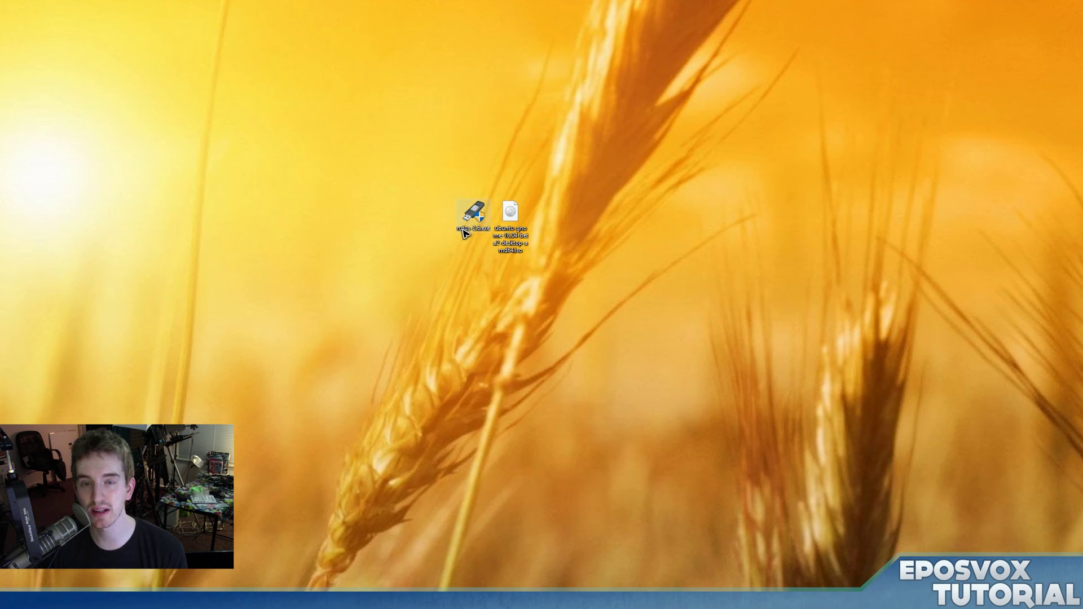
{"action": "left_click_drag", "start_coordinate": [480, 158], "coordinate": [525, 254]}
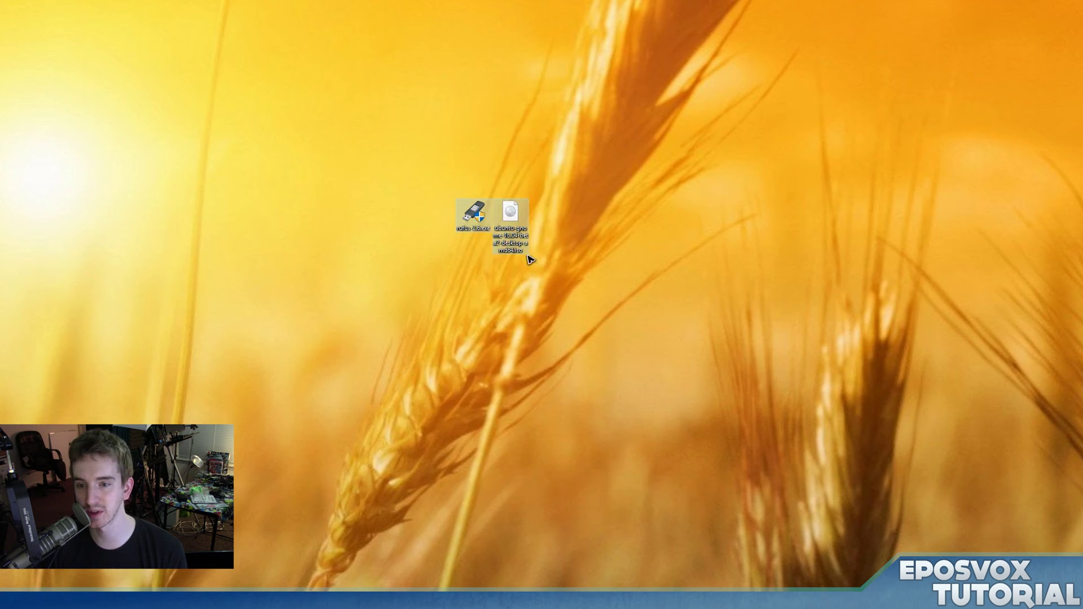
{"action": "double_click", "coordinate": [468, 217]}
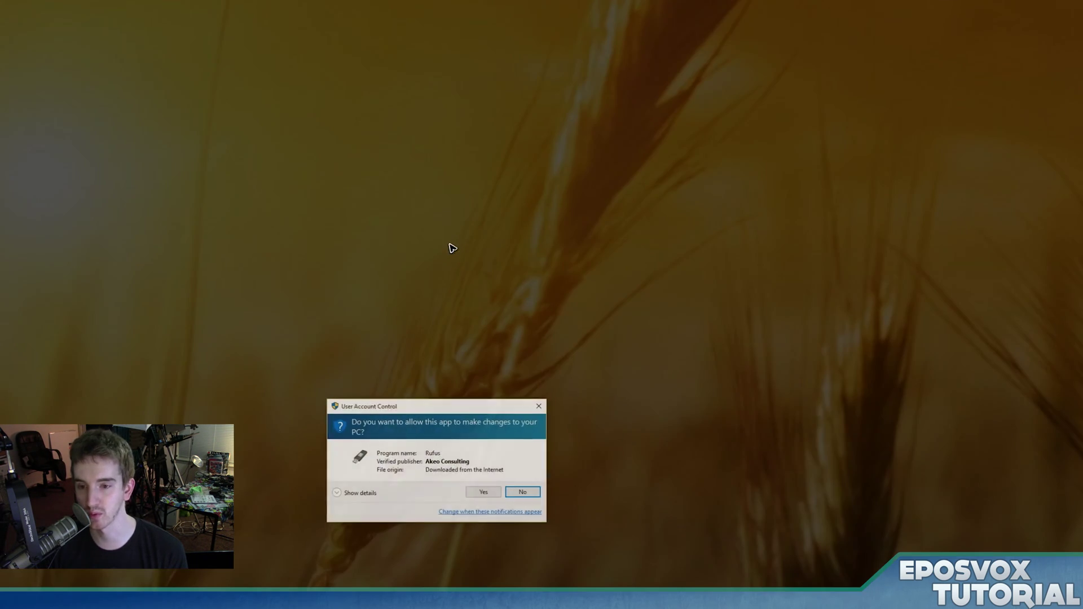
{"action": "left_click", "coordinate": [487, 493]}
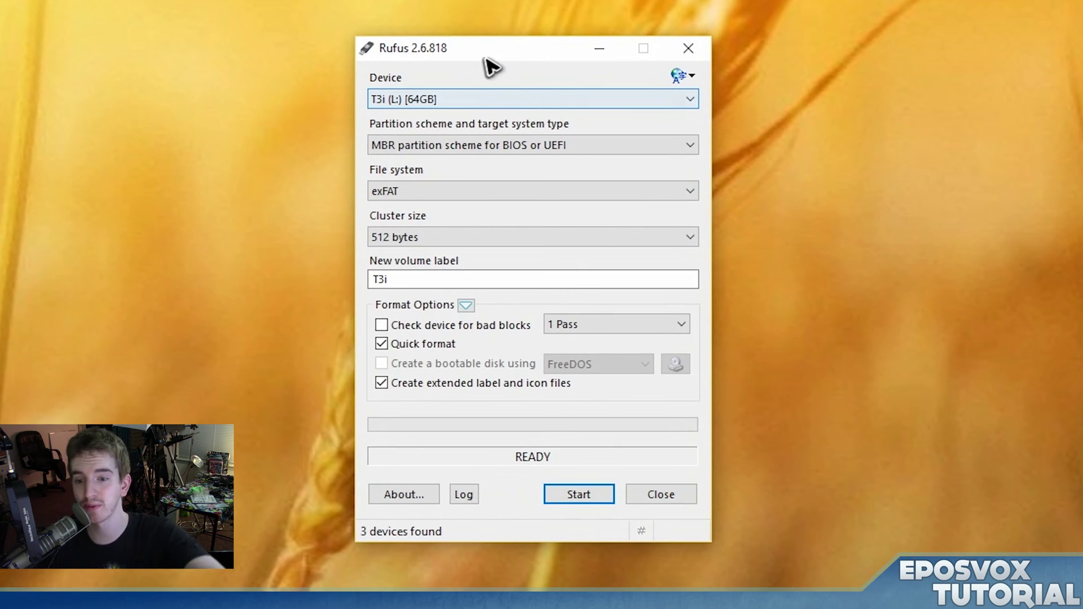
{"action": "left_click", "coordinate": [466, 106]}
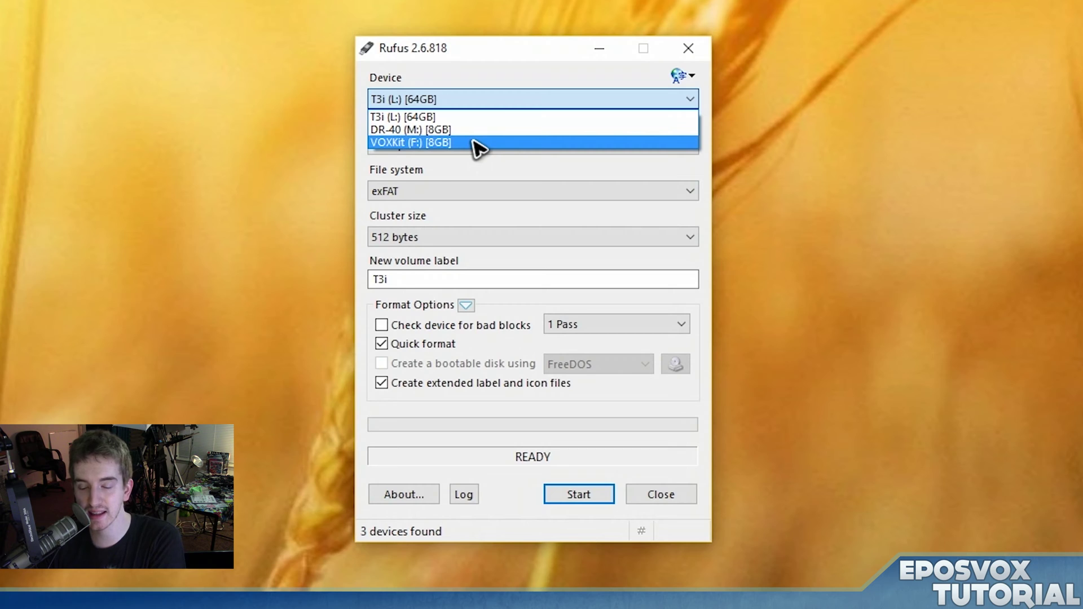
{"action": "left_click", "coordinate": [477, 148]}
{"action": "left_click", "coordinate": [436, 101]}
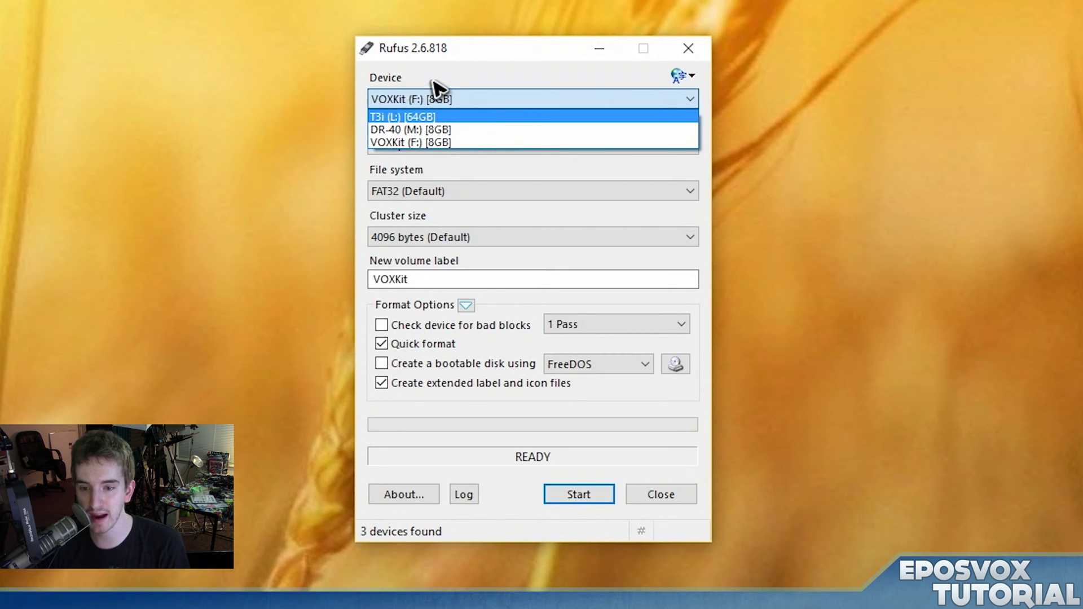
{"action": "left_click", "coordinate": [435, 83]}
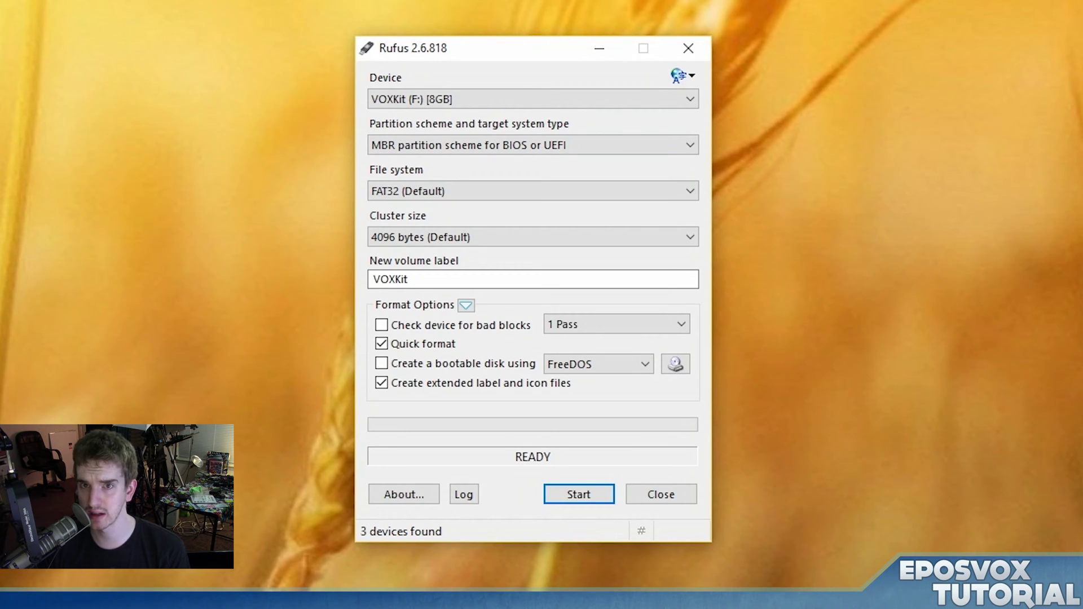
{"action": "key", "text": "super+e"}
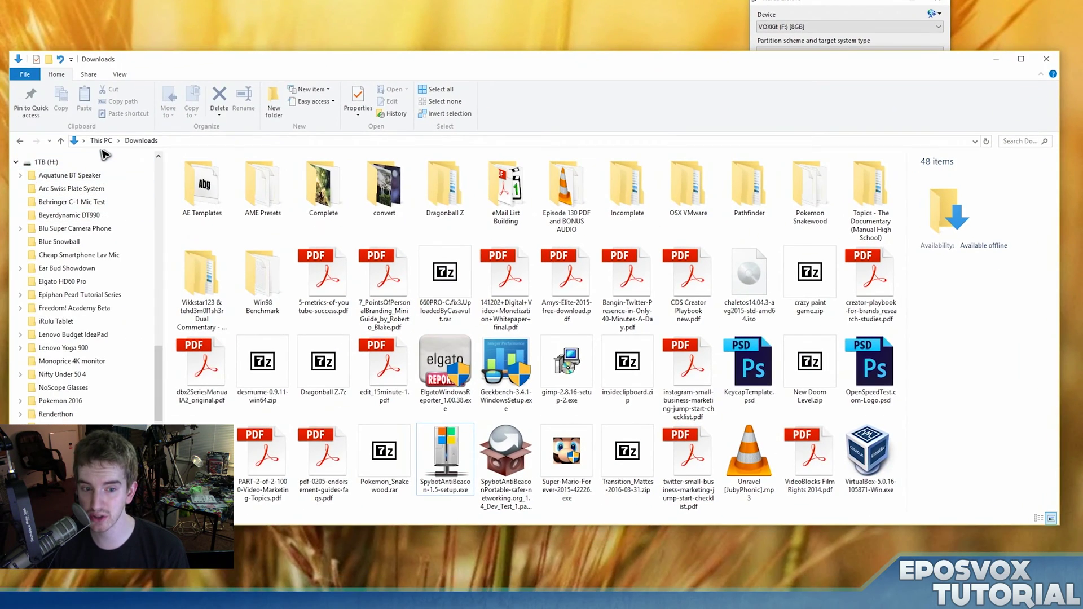
- Go to This PC, look over the DR-40 (M:) and T3i (L:) drives, and open VOXKit (F:)
{"action": "left_click", "coordinate": [101, 140]}
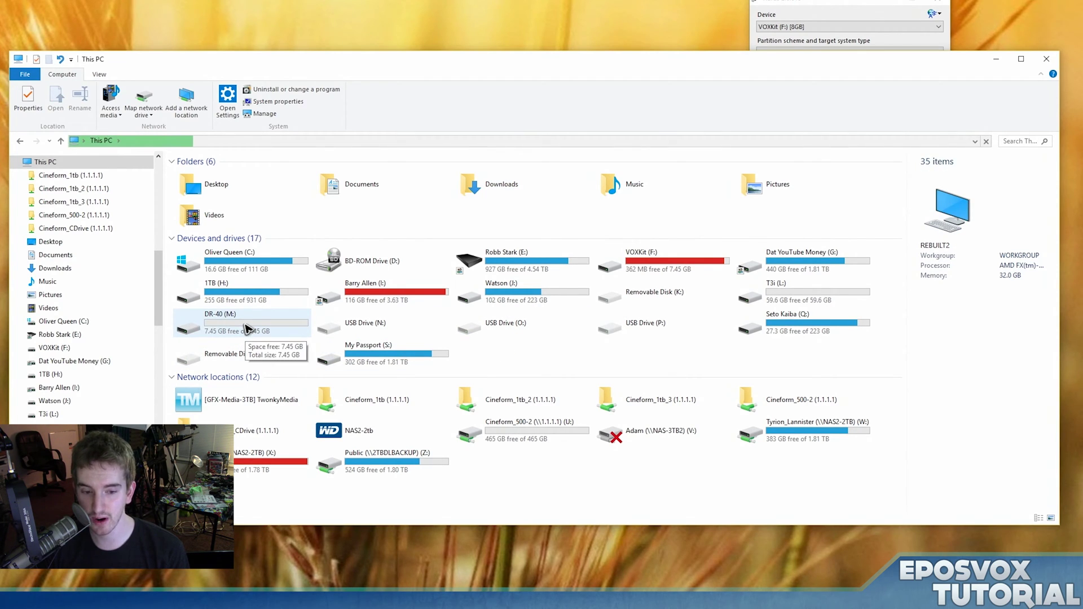
{"action": "left_click", "coordinate": [246, 328]}
{"action": "left_click", "coordinate": [748, 296]}
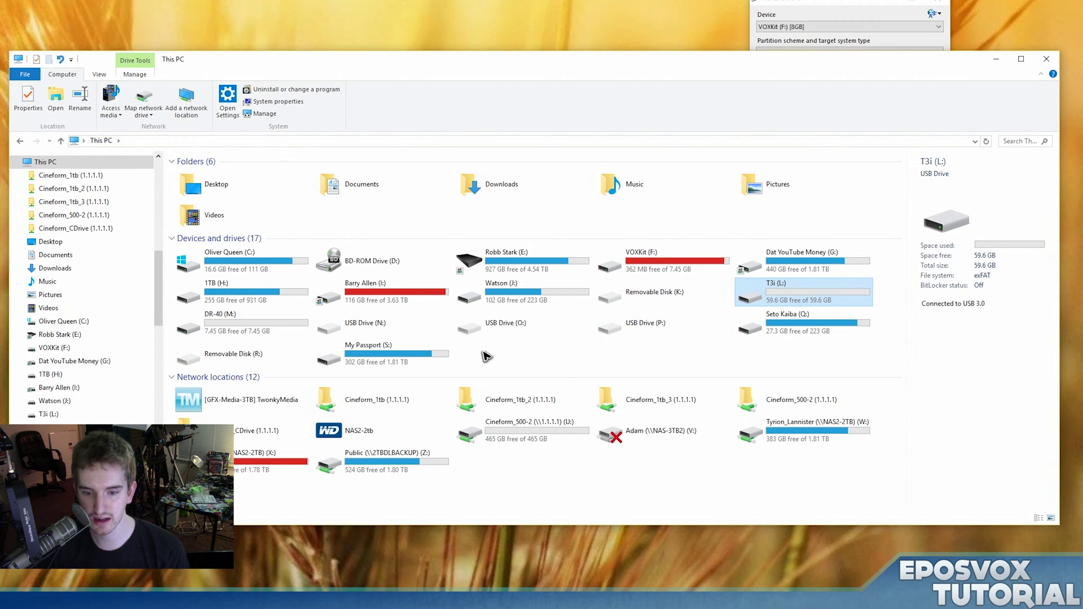
{"action": "double_click", "coordinate": [638, 271]}
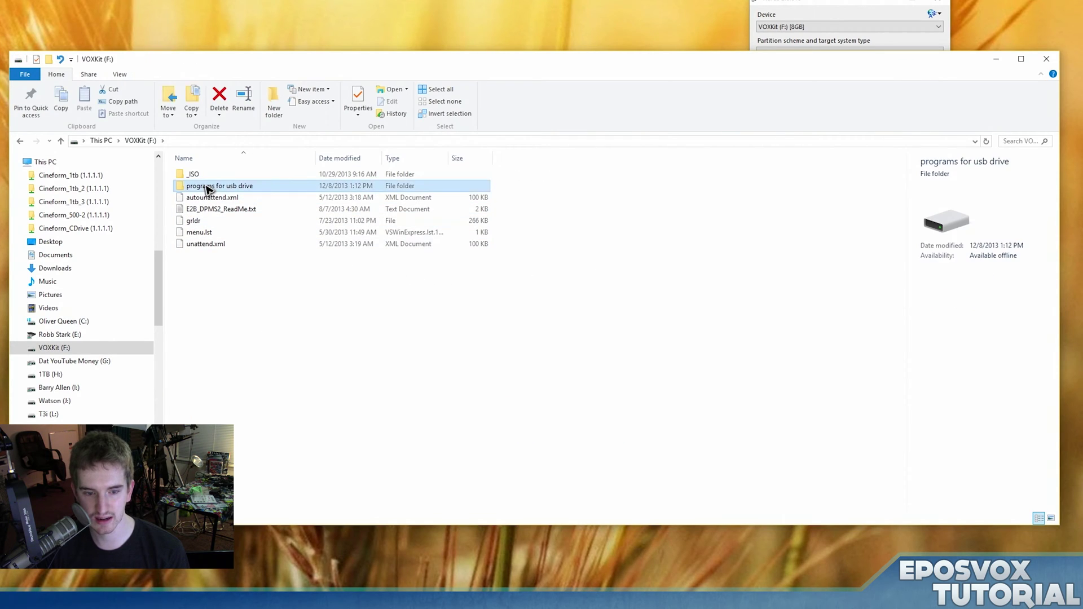
- Peek into the 'programs for usb drive' and _ISO folders, then minimize Explorer to reach Rufus
{"action": "double_click", "coordinate": [207, 187]}
{"action": "key", "text": "alt+Left"}
{"action": "double_click", "coordinate": [194, 175]}
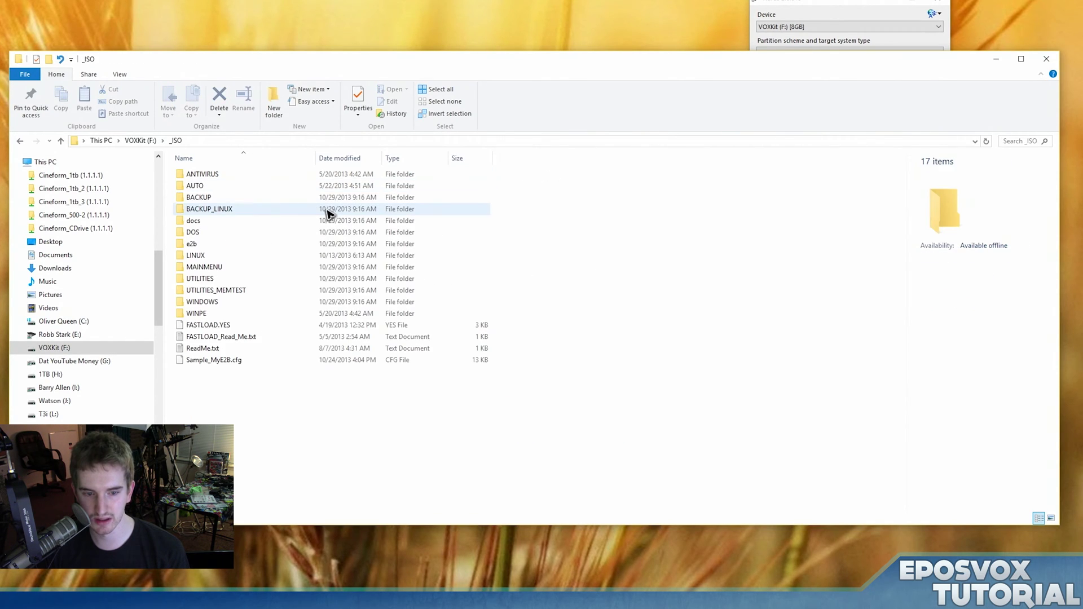
{"action": "key", "text": "alt+Left"}
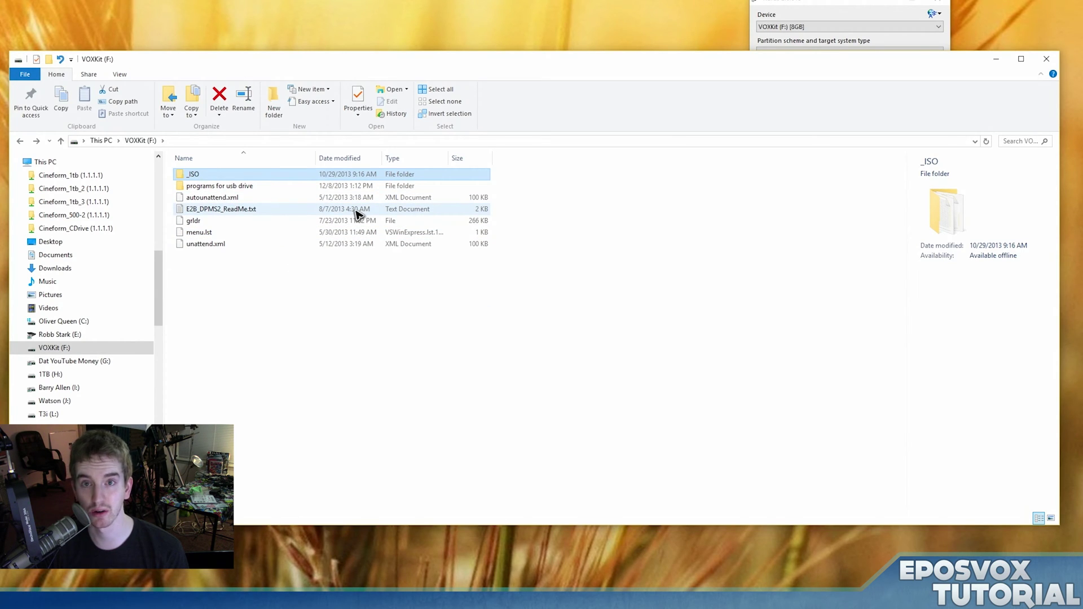
{"action": "left_click", "coordinate": [822, 7]}
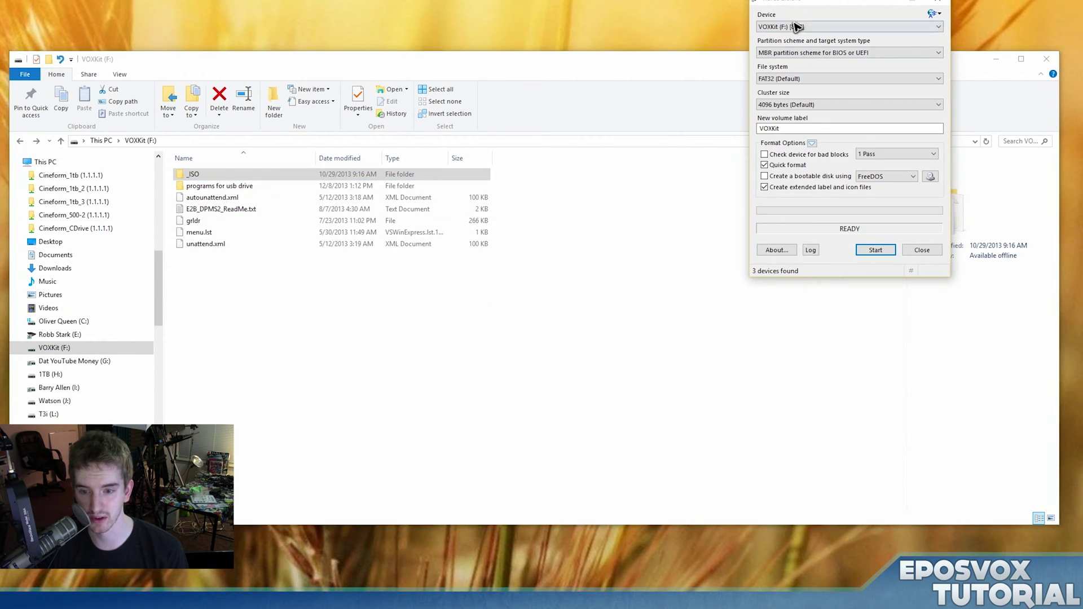
{"action": "left_click", "coordinate": [996, 60]}
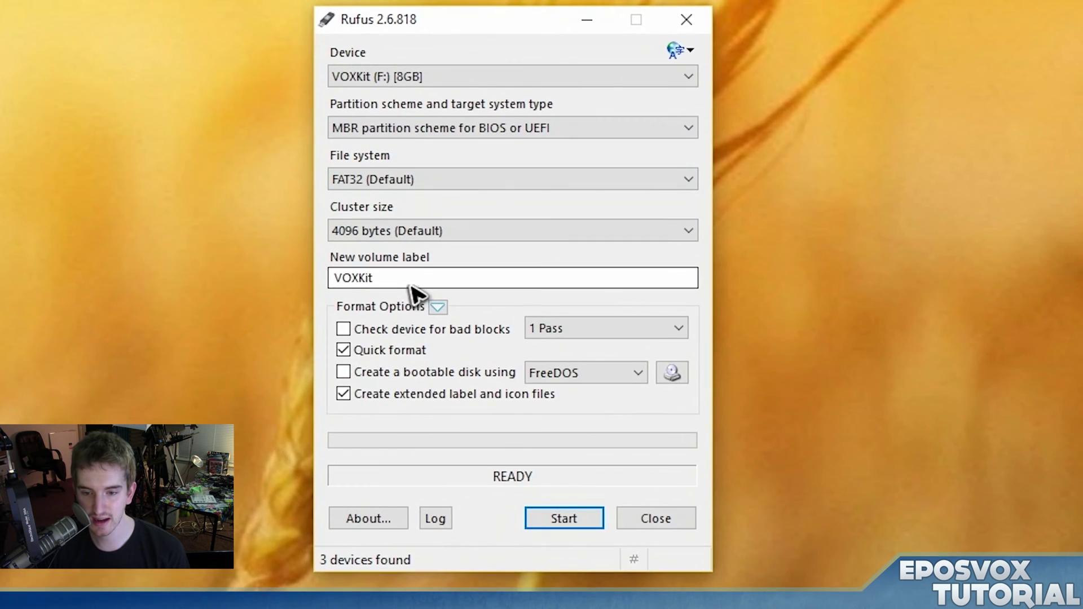
{"action": "double_click", "coordinate": [801, 128]}
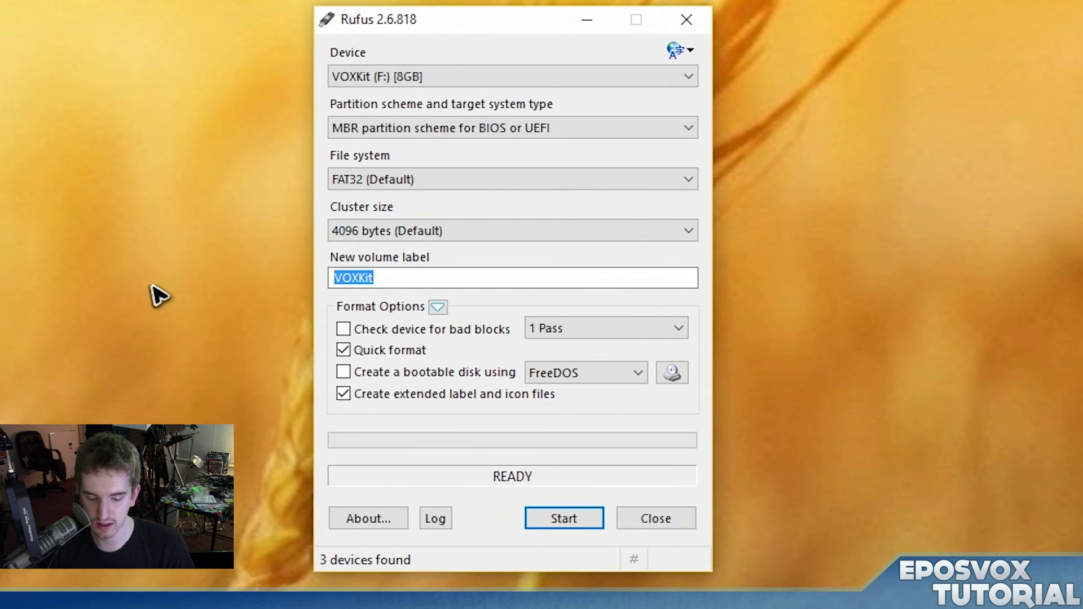
- Enter the volume label UbuGnome1604 and keep the MBR partition scheme
{"action": "type", "text": "Ub"}
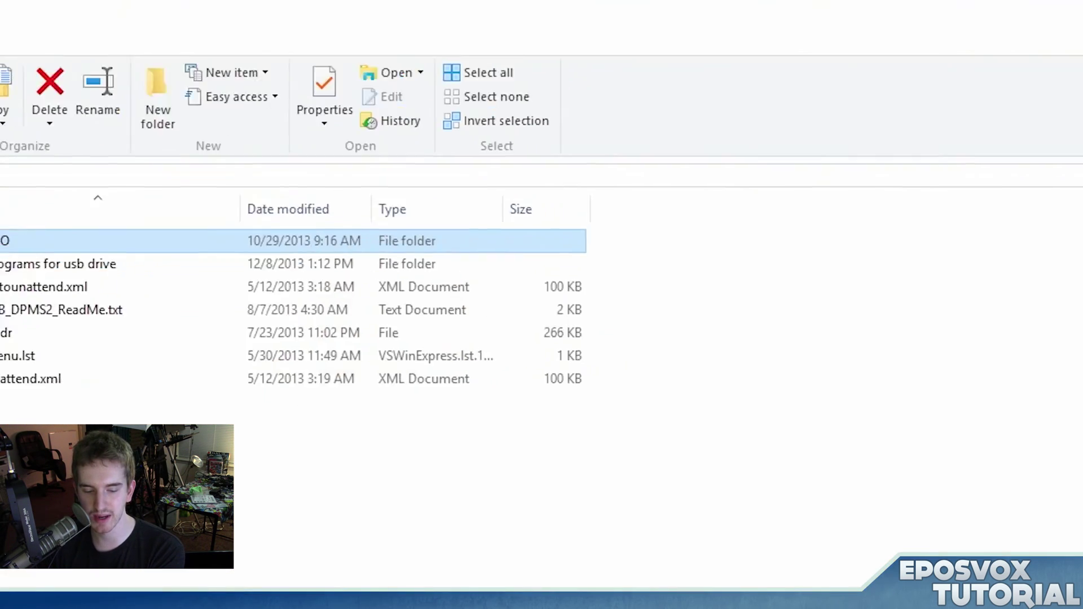
{"action": "key", "text": "alt+Up"}
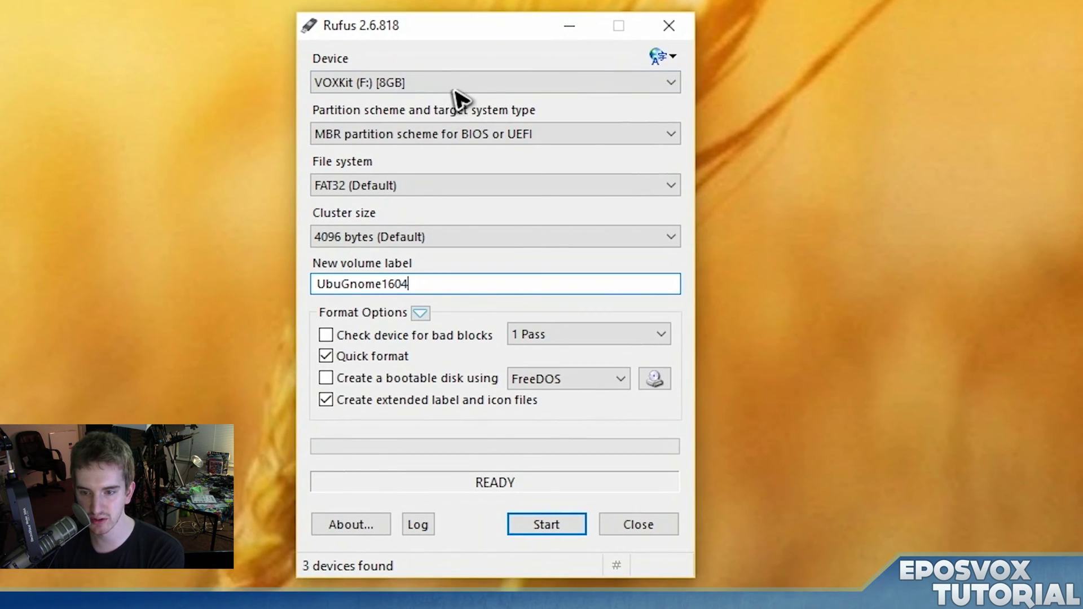
{"action": "left_click", "coordinate": [505, 115]}
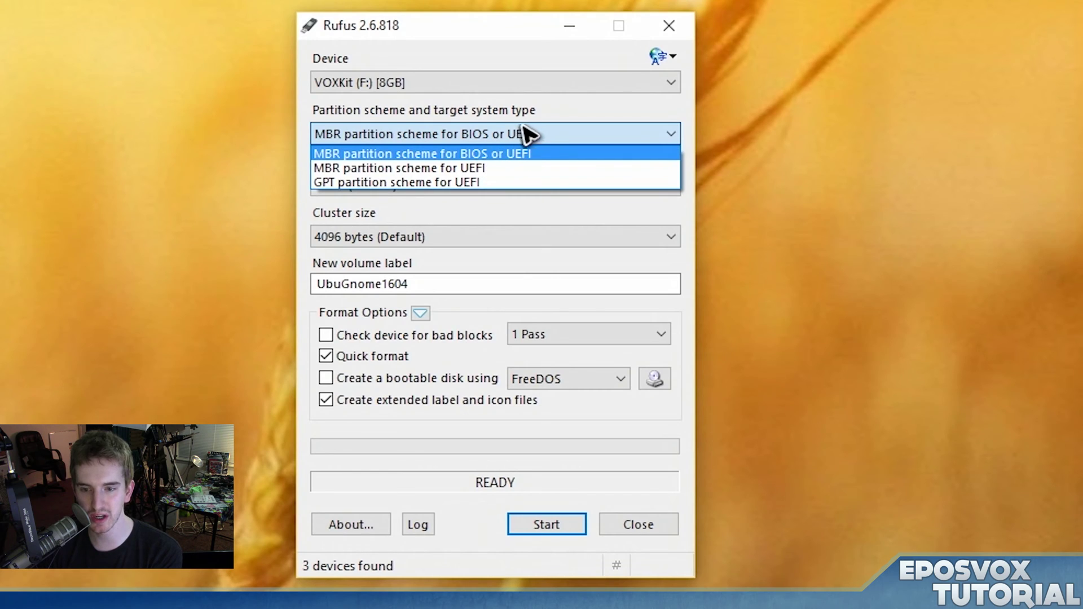
{"action": "left_click", "coordinate": [539, 136]}
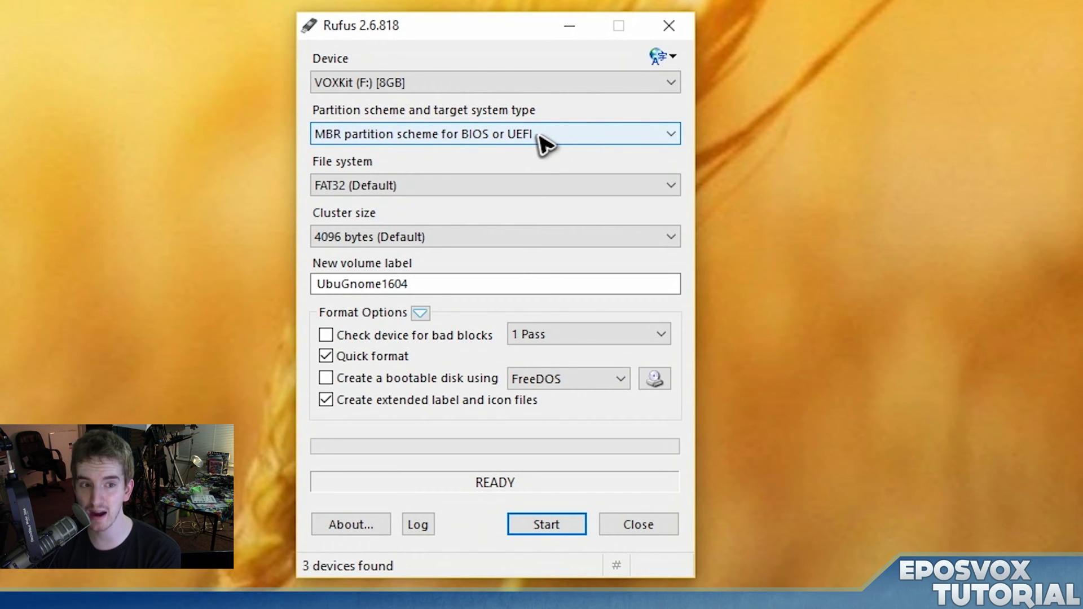
- Review the file system options and keep FAT32 (Default)
{"action": "left_click", "coordinate": [453, 181]}
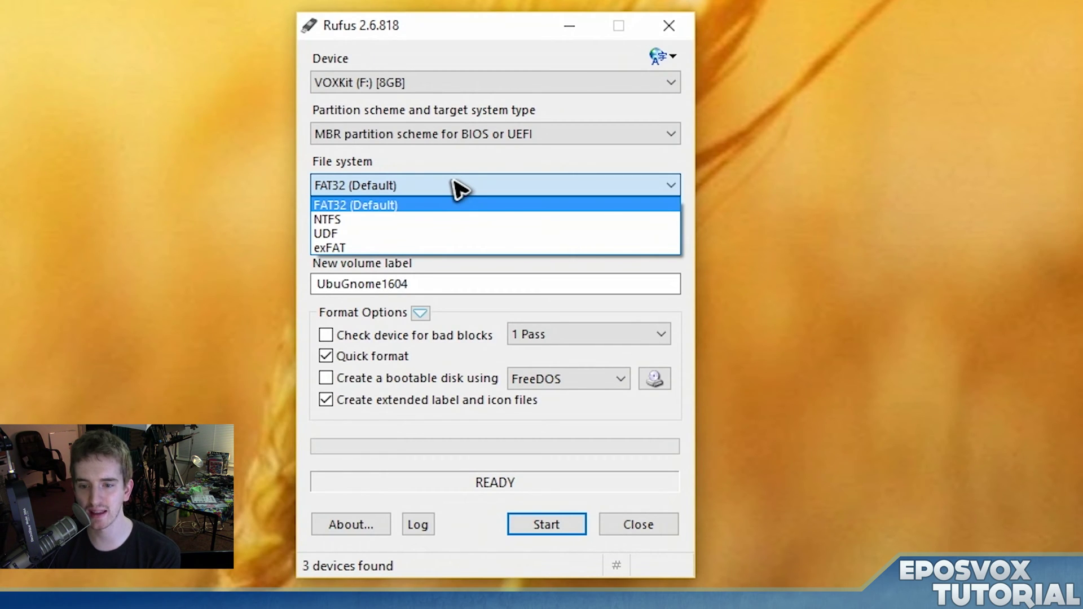
{"action": "left_click", "coordinate": [454, 184]}
{"action": "left_click", "coordinate": [458, 186]}
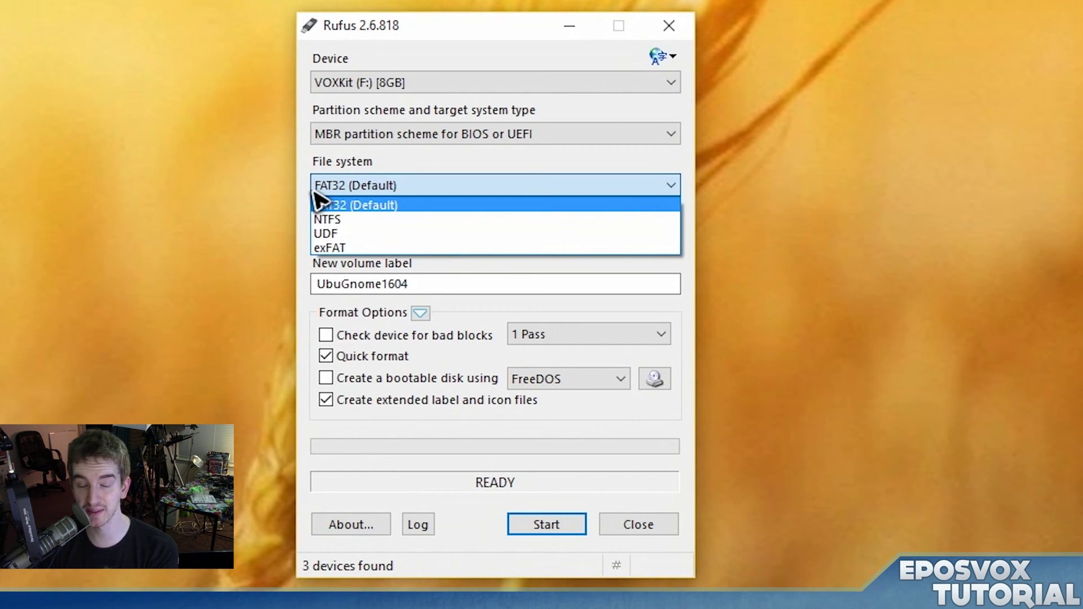
{"action": "left_click", "coordinate": [390, 170]}
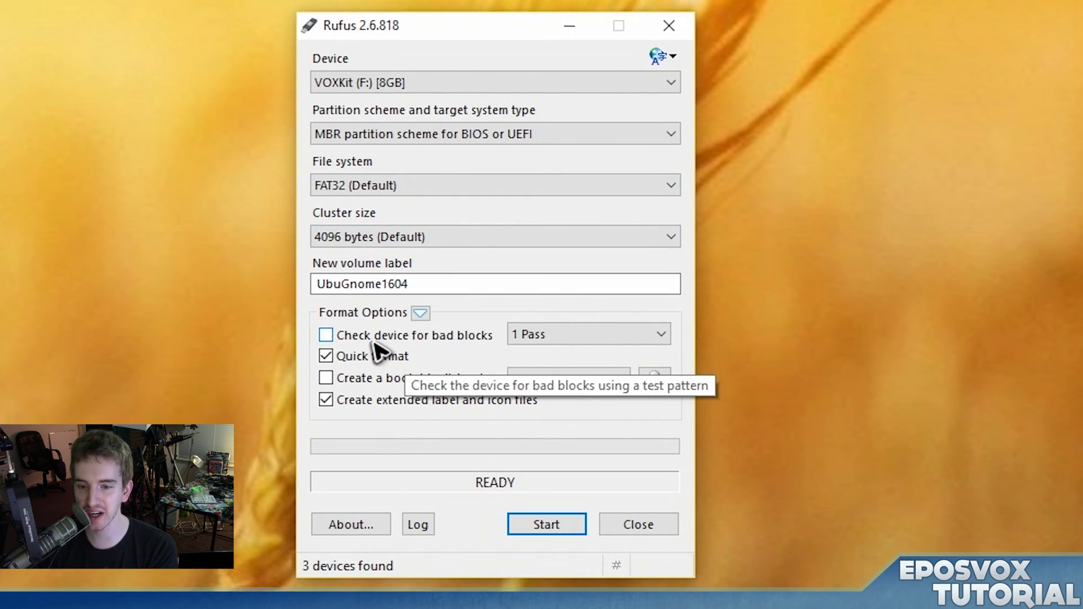
- Leave bad-block checking off at 1 pass and enable 'Create a bootable disk using'
{"action": "left_click", "coordinate": [550, 334]}
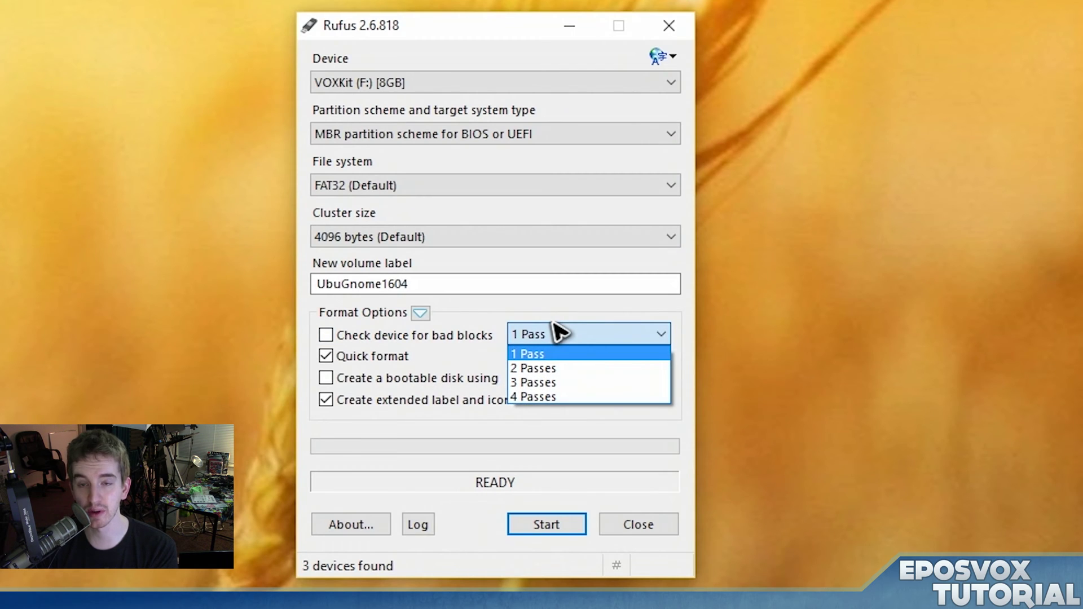
{"action": "left_click", "coordinate": [555, 327]}
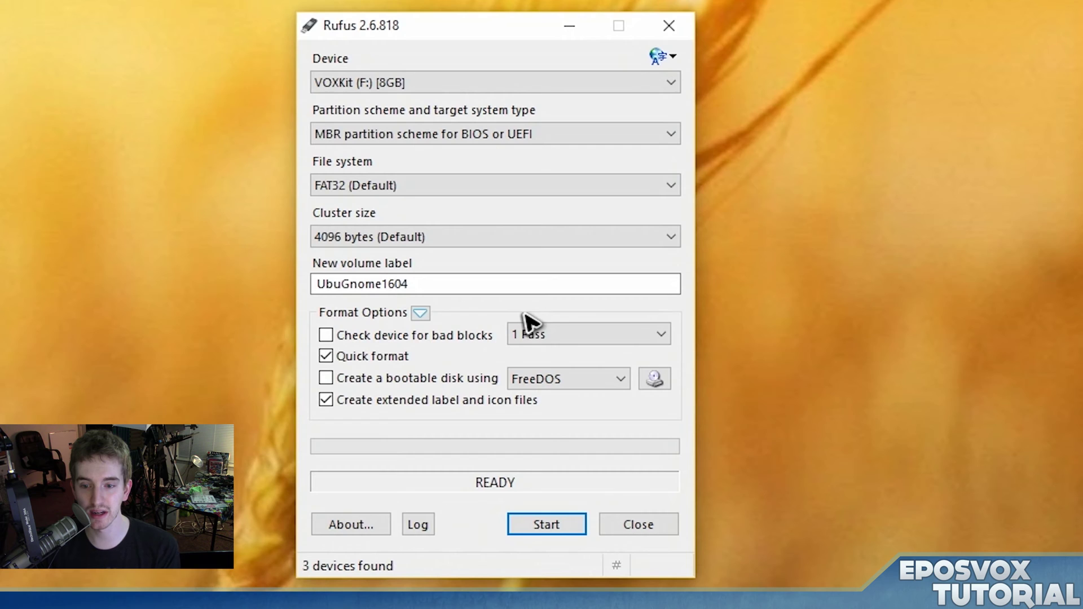
{"action": "left_click", "coordinate": [524, 334]}
{"action": "left_click", "coordinate": [509, 307]}
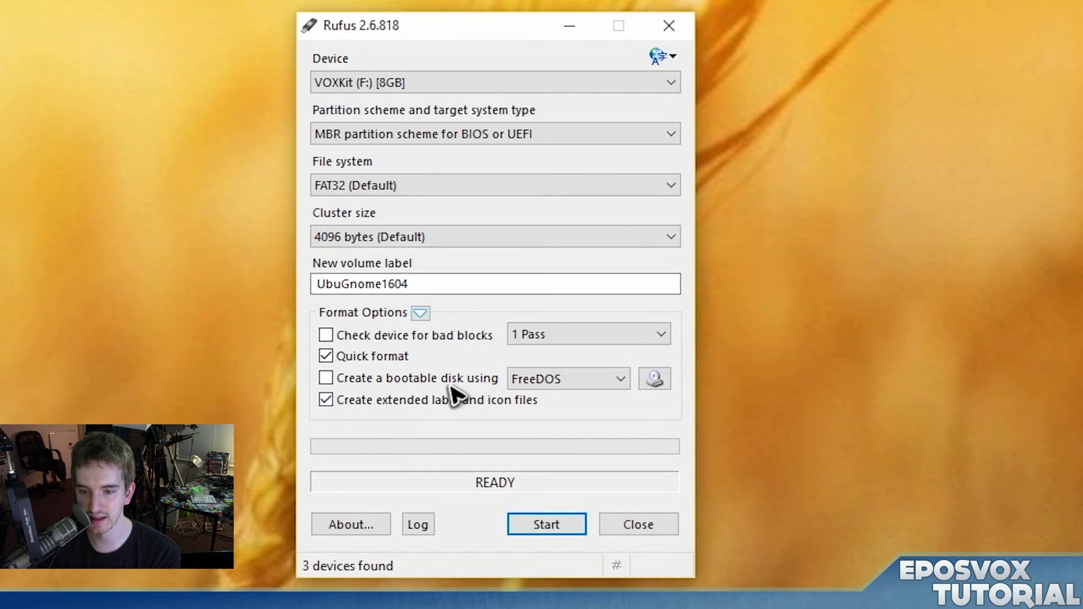
{"action": "left_click", "coordinate": [373, 386]}
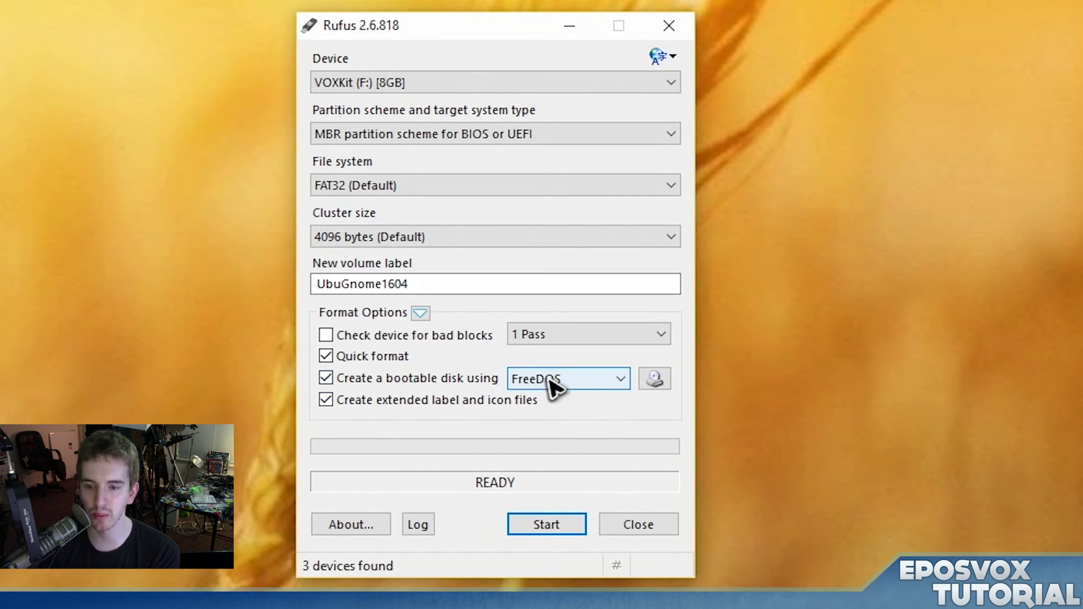
- Set the boot source to ISO Image and load ubuntu-gnome-16.04-beta2-desktop-amd64.iso from the Desktop
{"action": "left_click", "coordinate": [552, 387]}
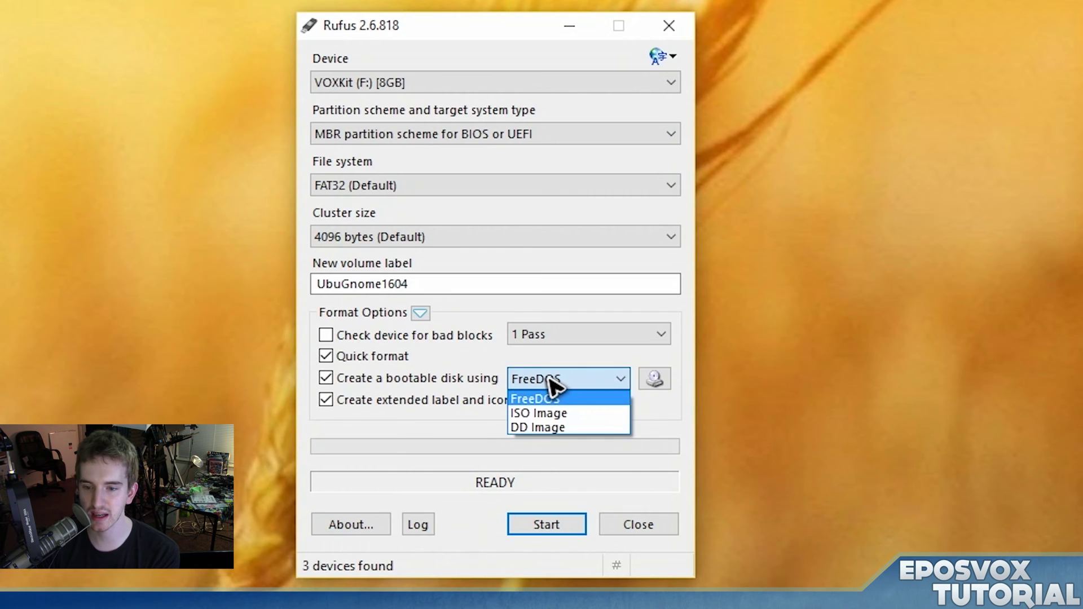
{"action": "left_click", "coordinate": [576, 418]}
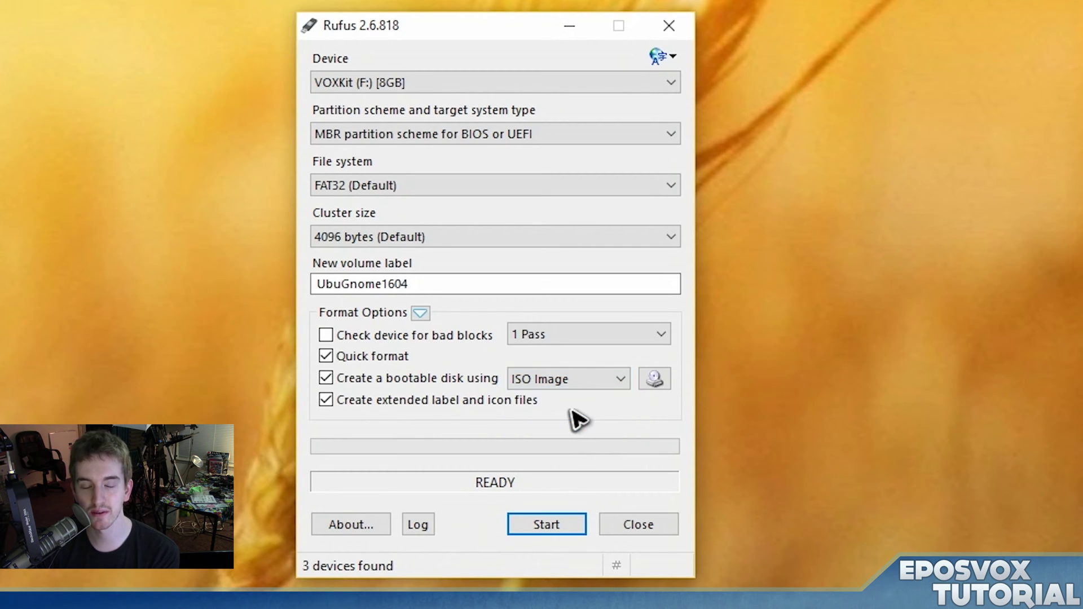
{"action": "left_click", "coordinate": [655, 380]}
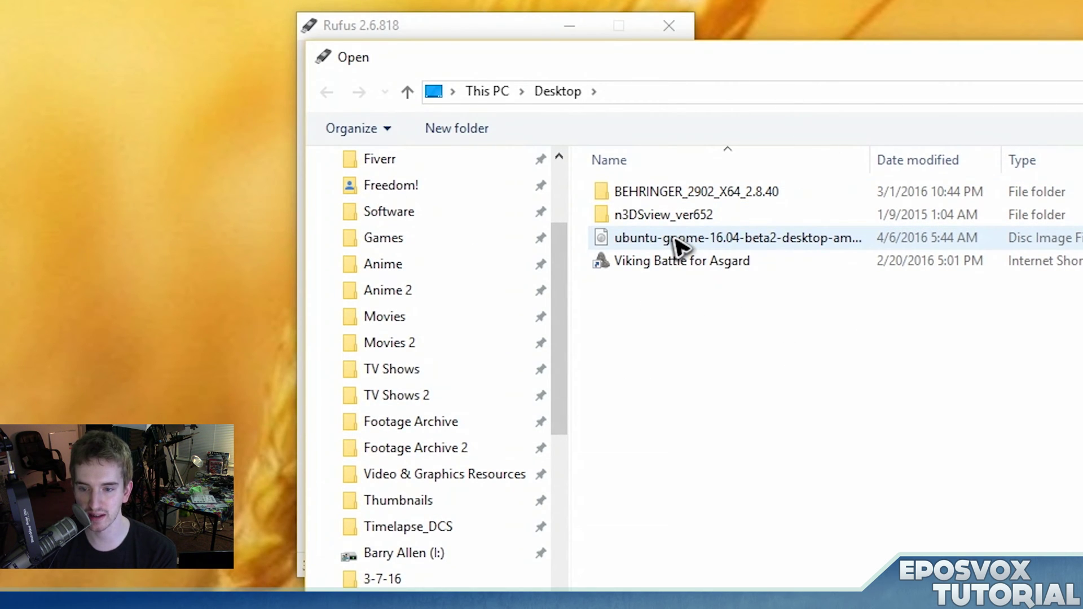
{"action": "double_click", "coordinate": [675, 239]}
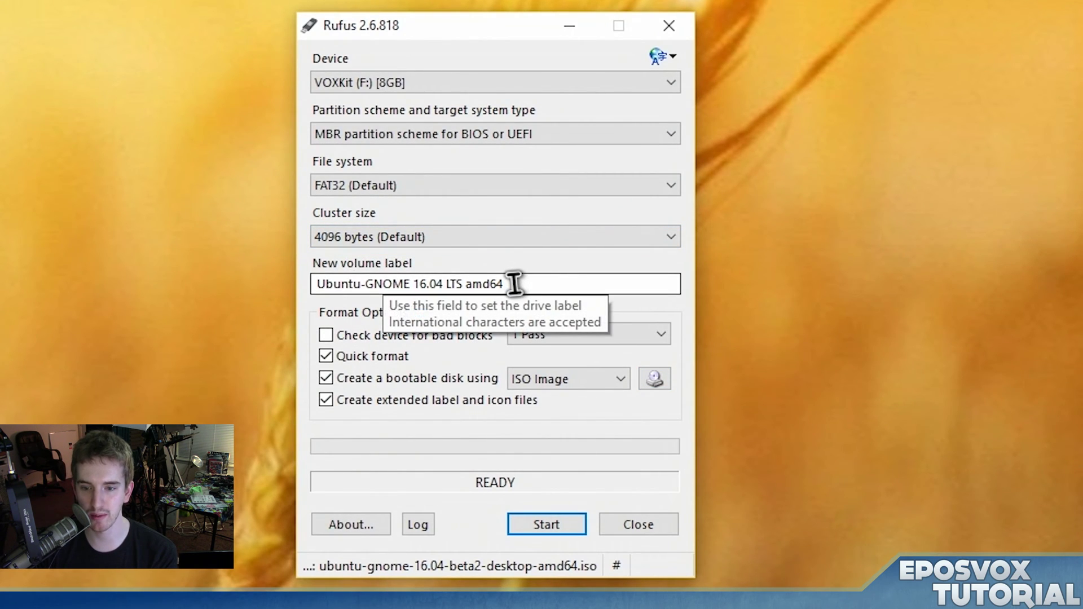
- Select and deselect the volume label 'Ubuntu-GNOME 16.04 LTS amd64', leaving it unchanged
{"action": "left_click", "coordinate": [425, 285]}
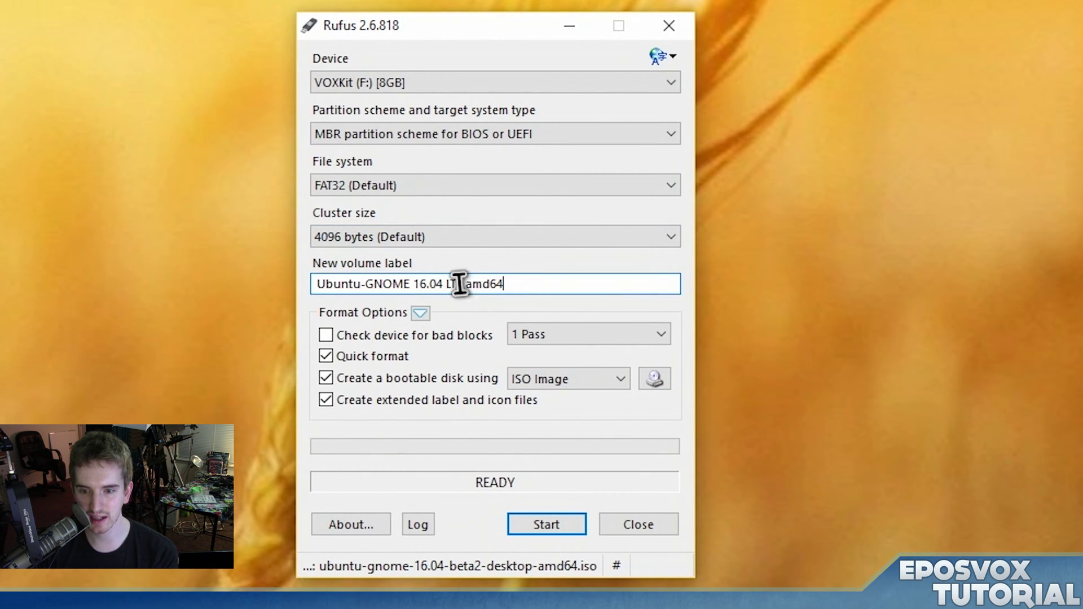
{"action": "key", "text": "ctrl+a"}
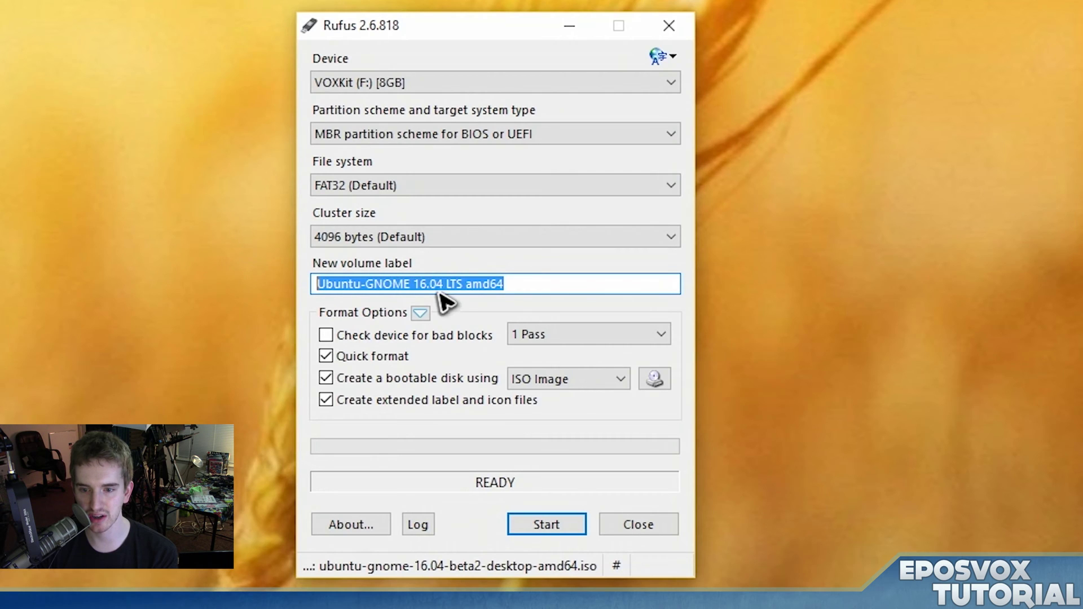
{"action": "left_click", "coordinate": [503, 283]}
{"action": "left_click_drag", "start_coordinate": [562, 286], "coordinate": [314, 308]}
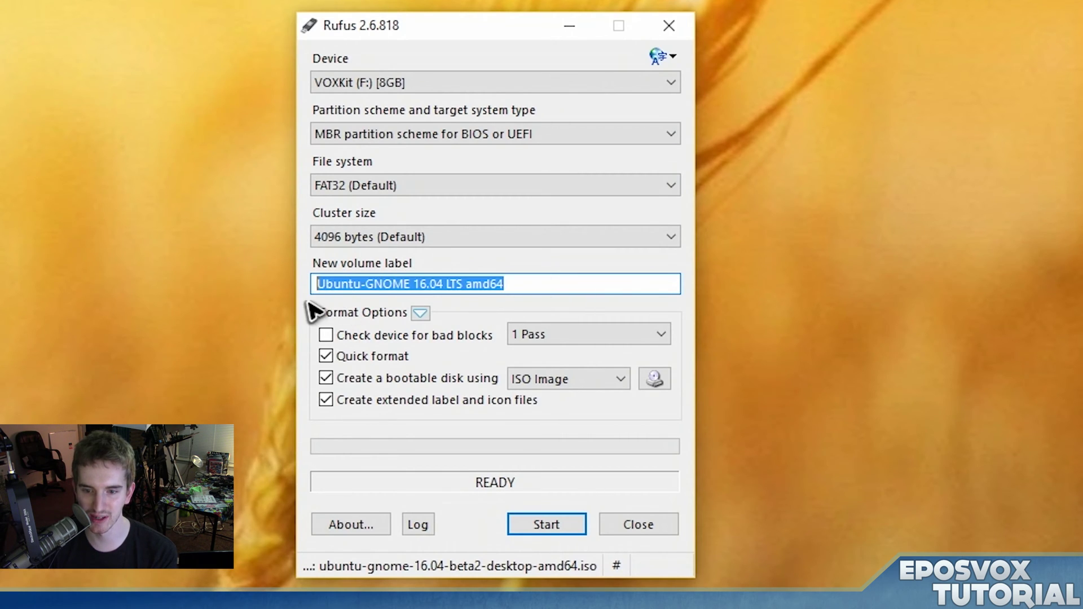
{"action": "left_click", "coordinate": [342, 284]}
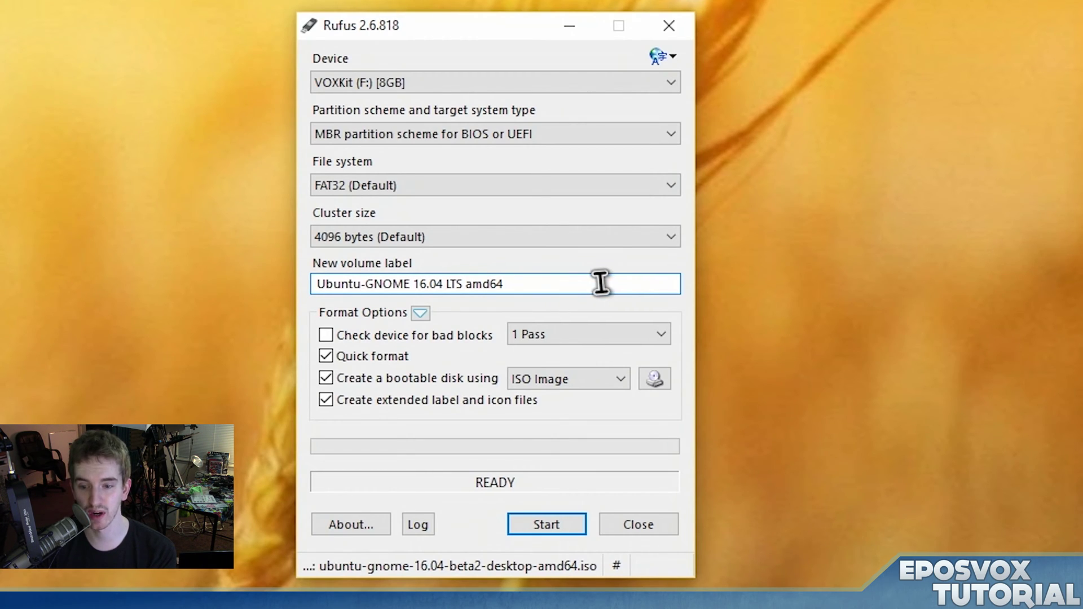
- Keep VOXKit (F:), start writing, accept the newer Syslinux download, and choose ISO Image write mode
{"action": "left_click", "coordinate": [341, 85]}
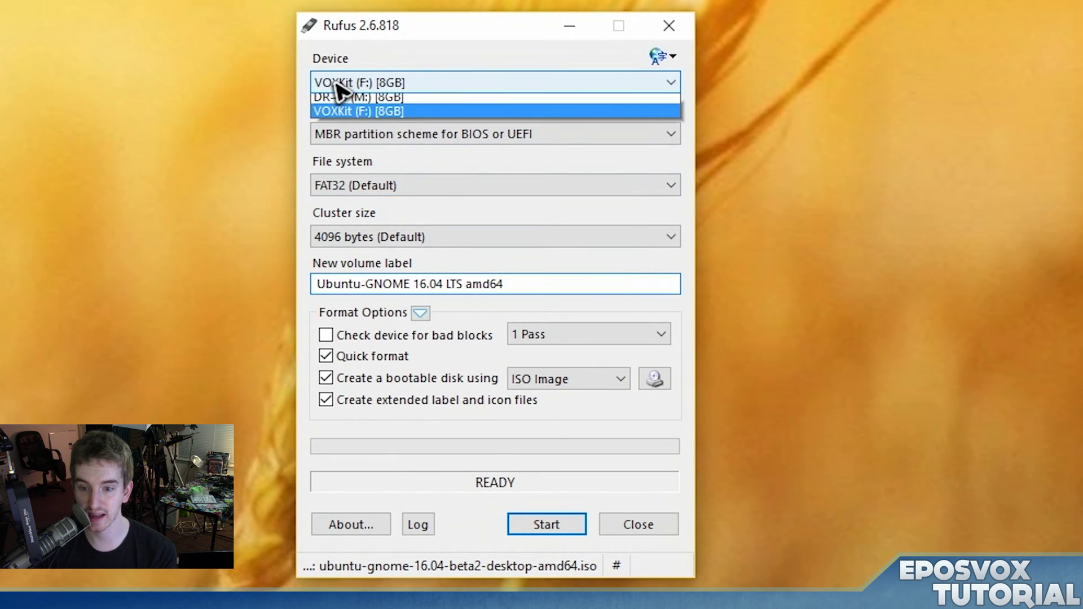
{"action": "left_click", "coordinate": [379, 81]}
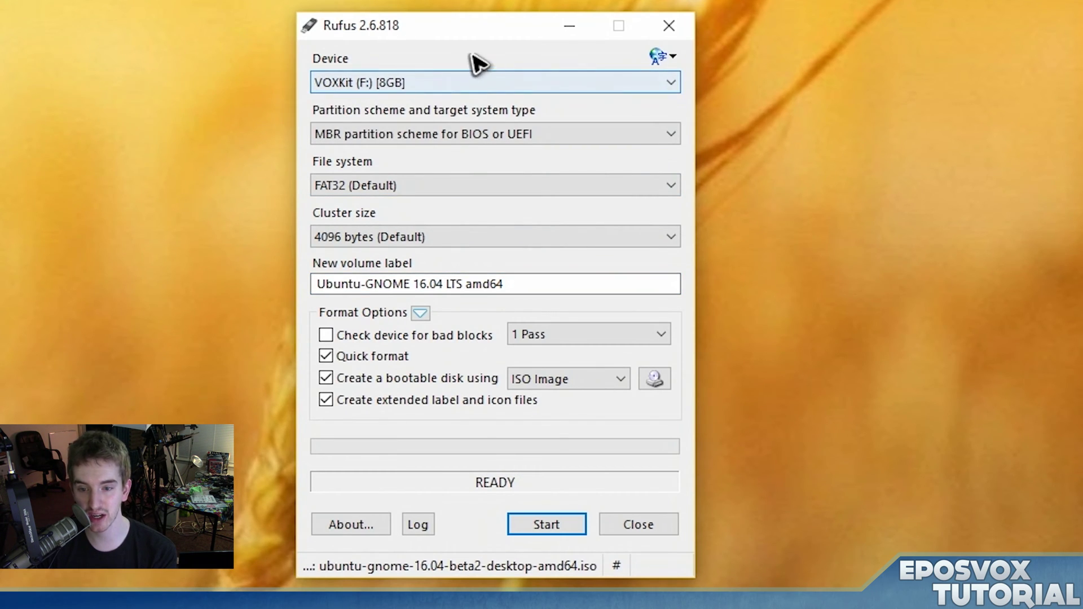
{"action": "left_click", "coordinate": [551, 526]}
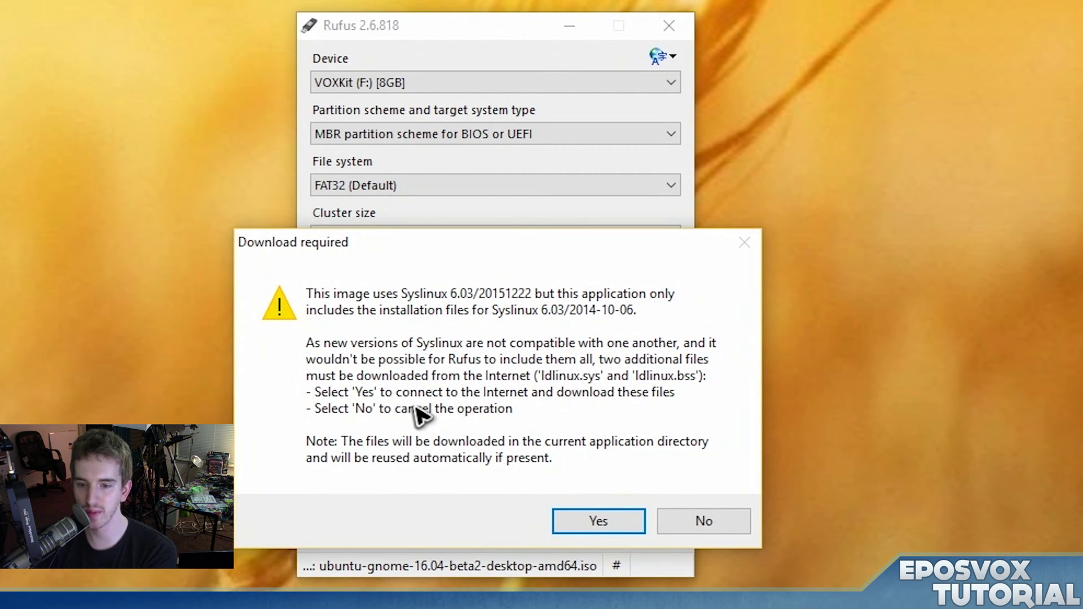
{"action": "mouse_move", "coordinate": [474, 254]}
{"action": "left_mouse_down"}
{"action": "mouse_move", "coordinate": [0, 123]}
{"action": "mouse_move", "coordinate": [350, 84]}
{"action": "mouse_move", "coordinate": [439, 131]}
{"action": "mouse_move", "coordinate": [479, 240]}
{"action": "left_mouse_up"}
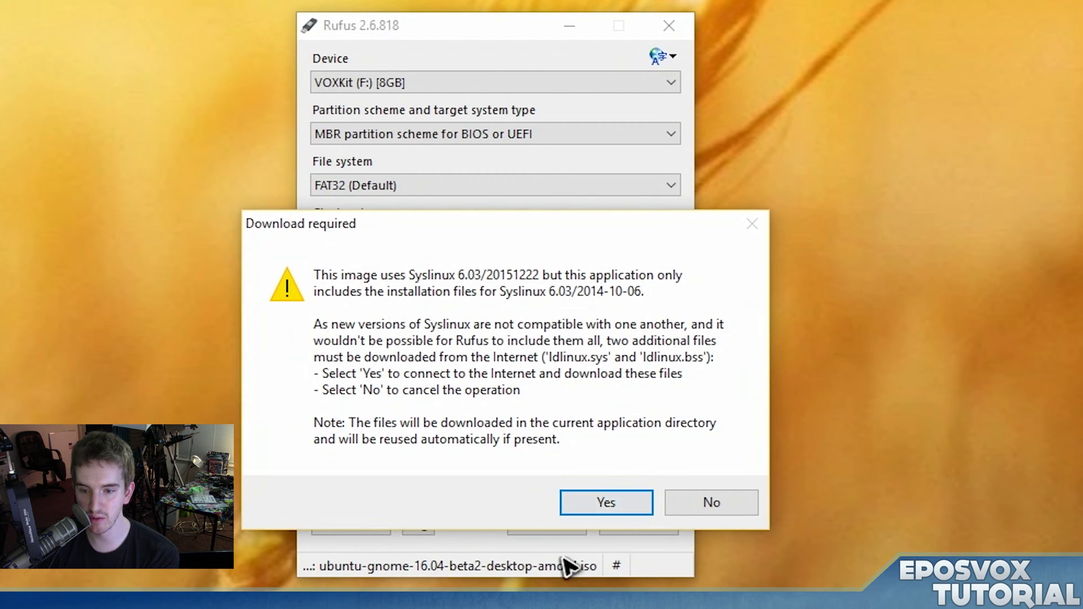
{"action": "left_click", "coordinate": [607, 502]}
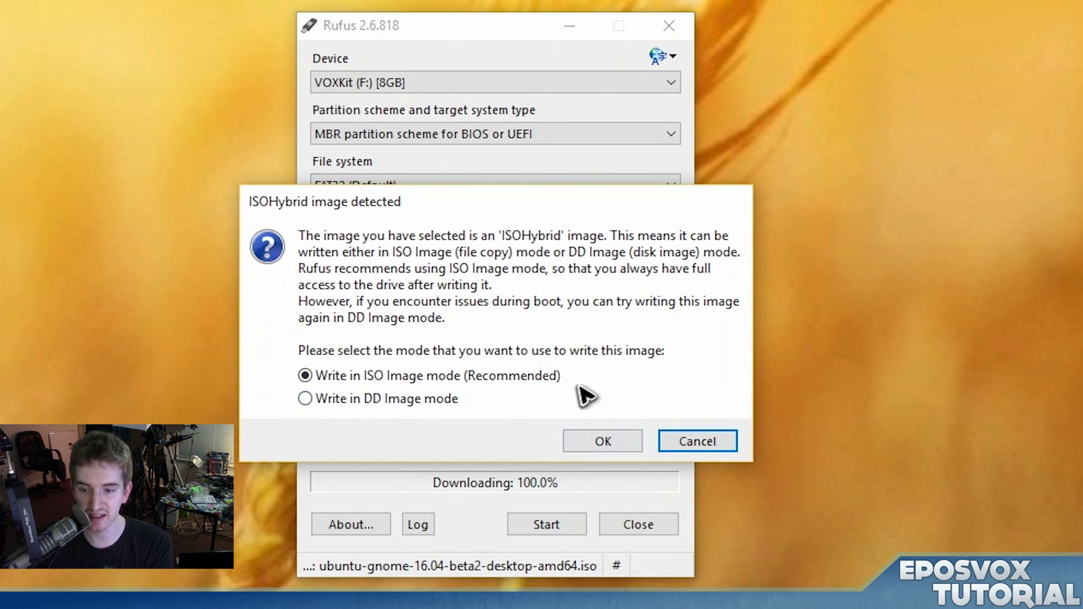
{"action": "left_click", "coordinate": [611, 439]}
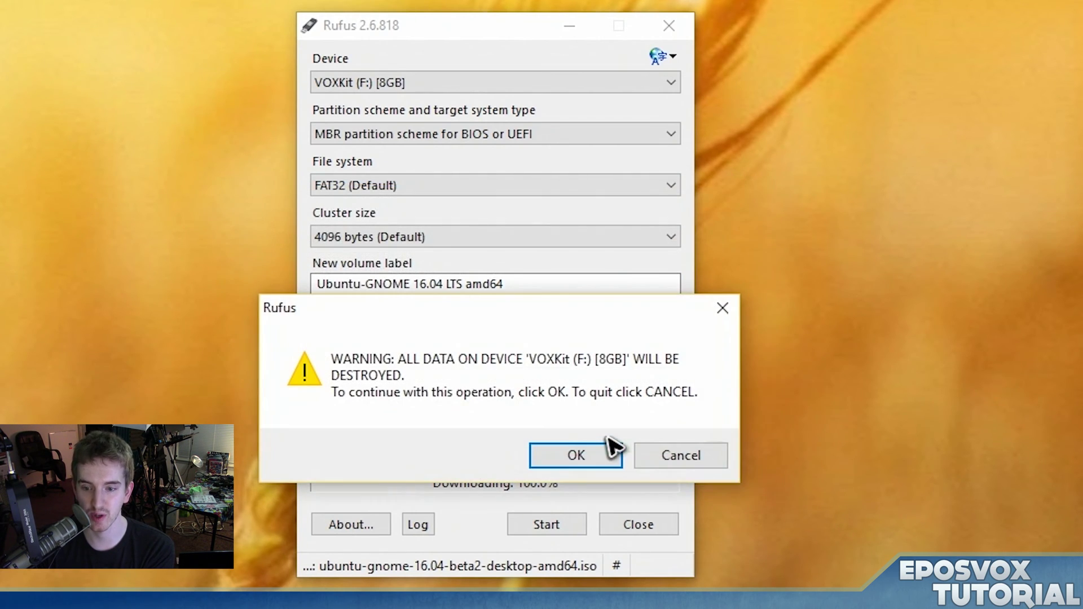
- Confirm the data-destruction warning and the multiple-partitions prompt to begin formatting VOXKit (F:)
{"action": "left_click", "coordinate": [544, 450]}
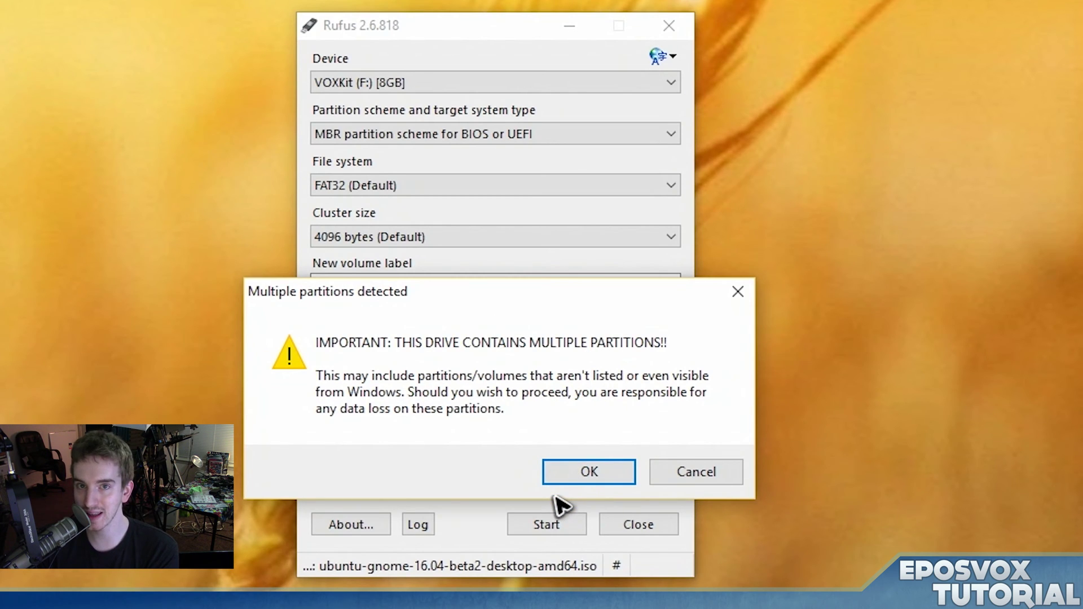
{"action": "left_click", "coordinate": [559, 477]}
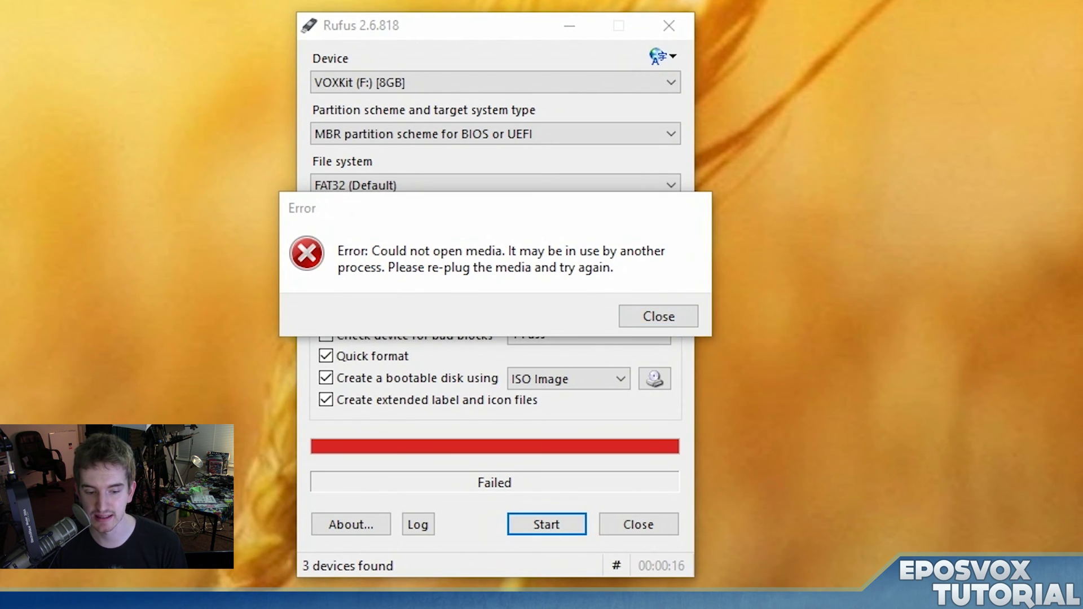
- Open File Explorer to check the connected drives and close the could-not-open-media error
{"action": "key", "text": "super+e"}
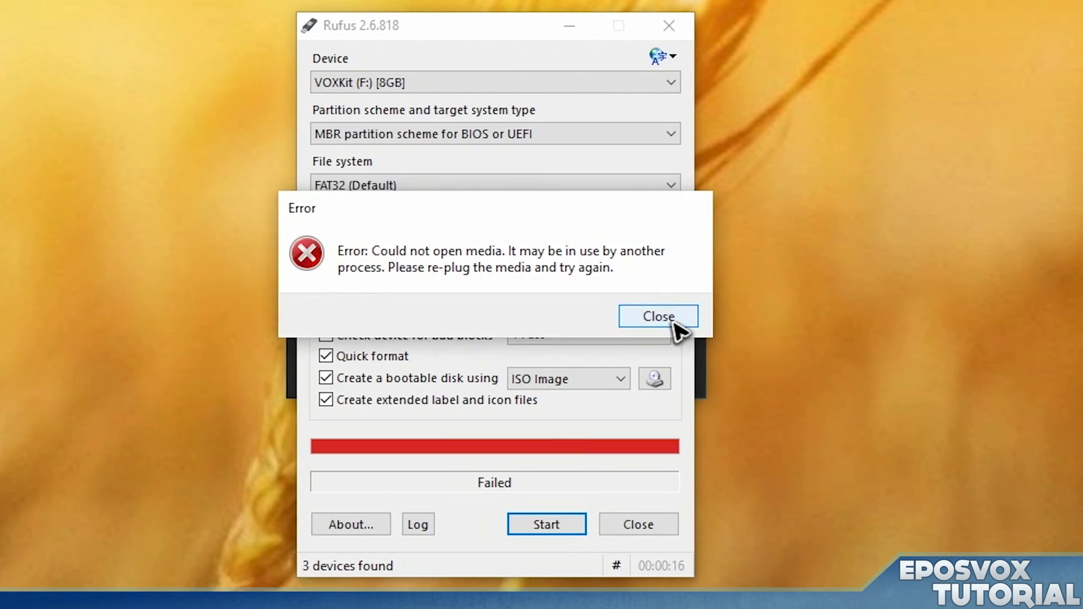
{"action": "left_click", "coordinate": [666, 319]}
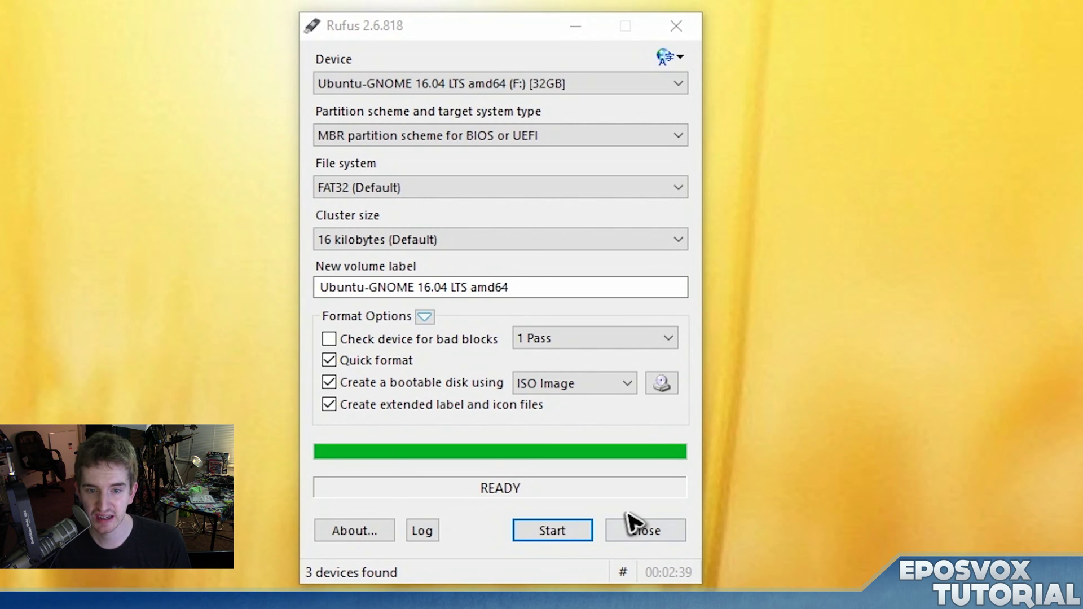
- Open UBUNTU-GNOM (F:) from This PC and view its files such as casper, EFI and isolinux
{"action": "key", "text": "super+e"}
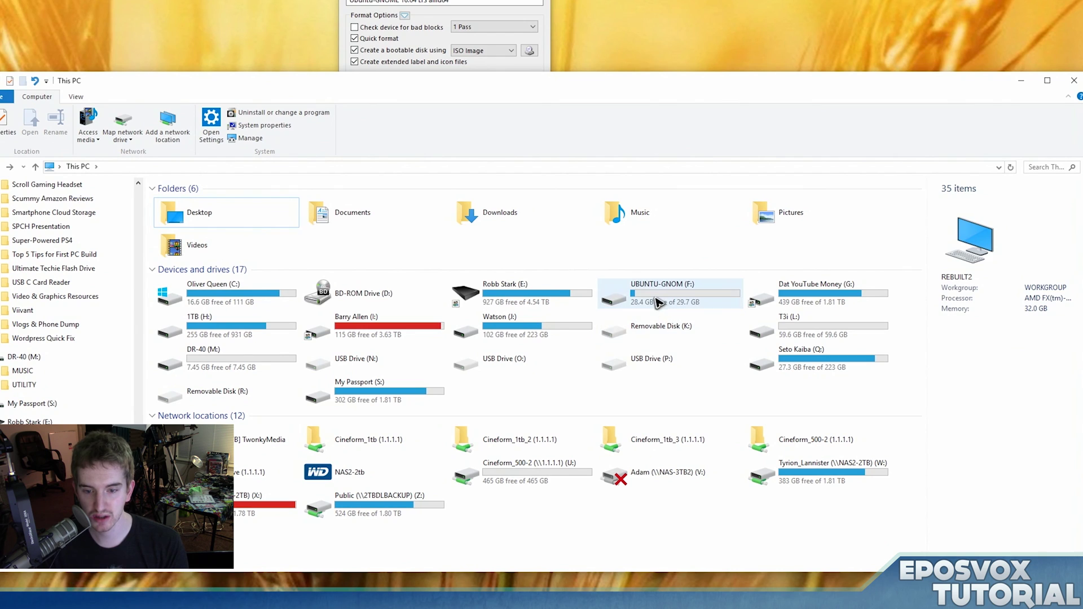
{"action": "left_click", "coordinate": [657, 302]}
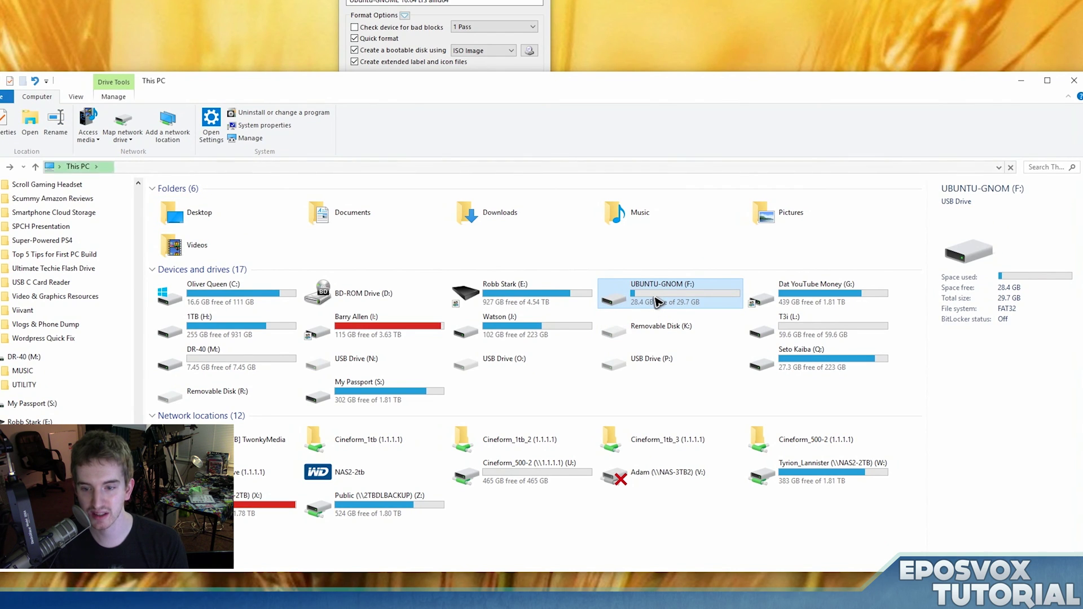
{"action": "left_click", "coordinate": [465, 37]}
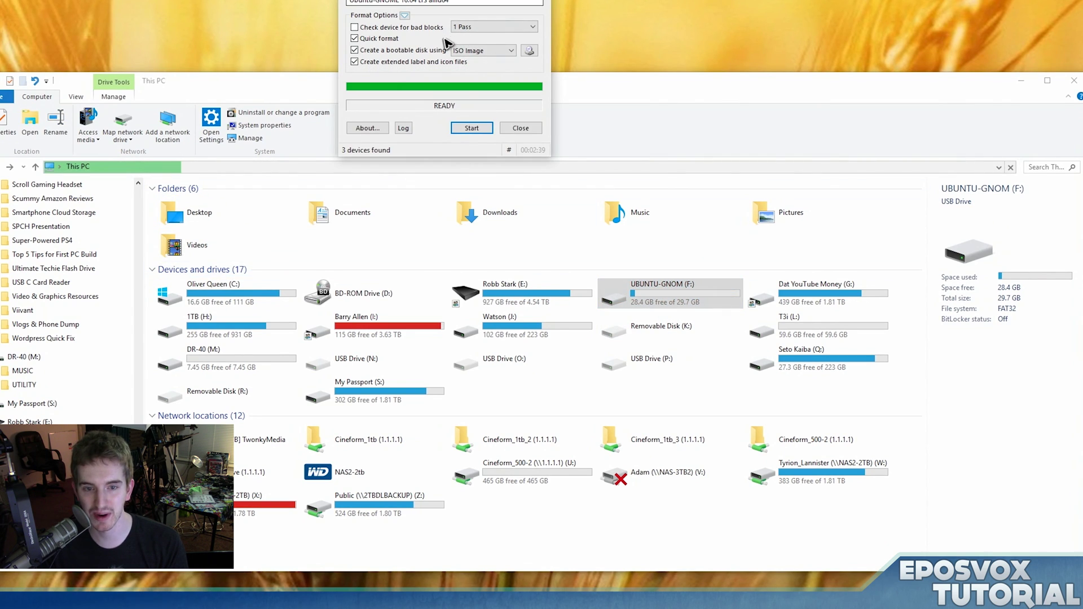
{"action": "left_click", "coordinate": [739, 135]}
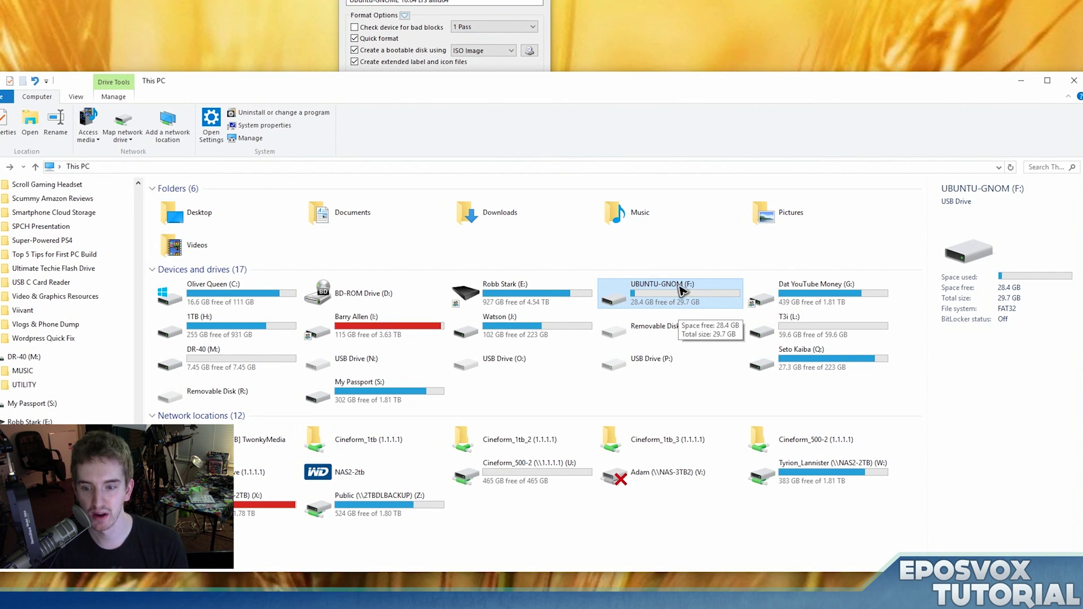
{"action": "double_click", "coordinate": [666, 305]}
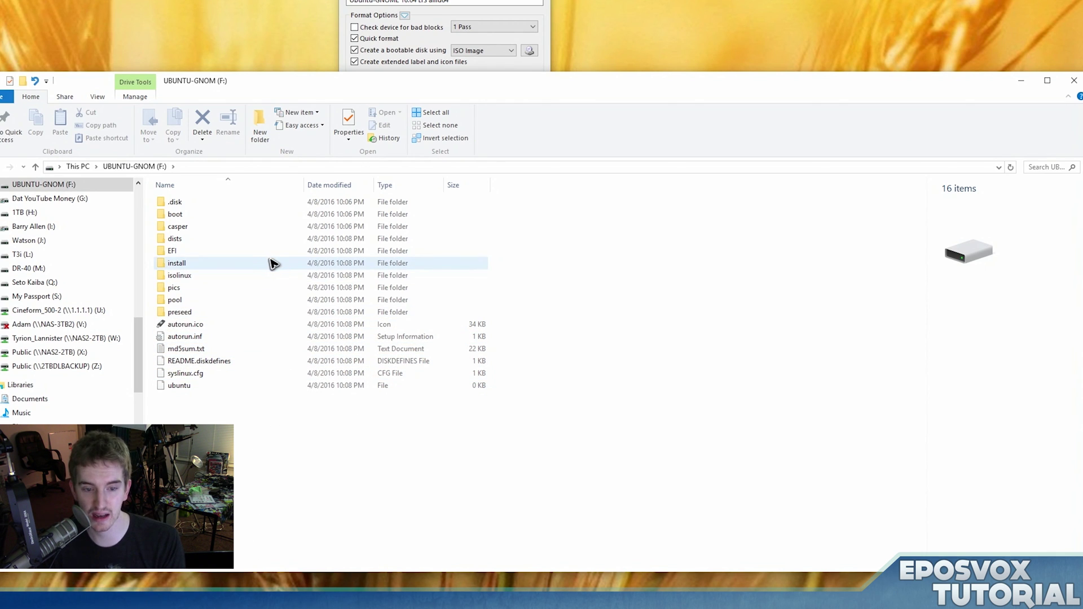
{"action": "key", "text": "alt+Left"}
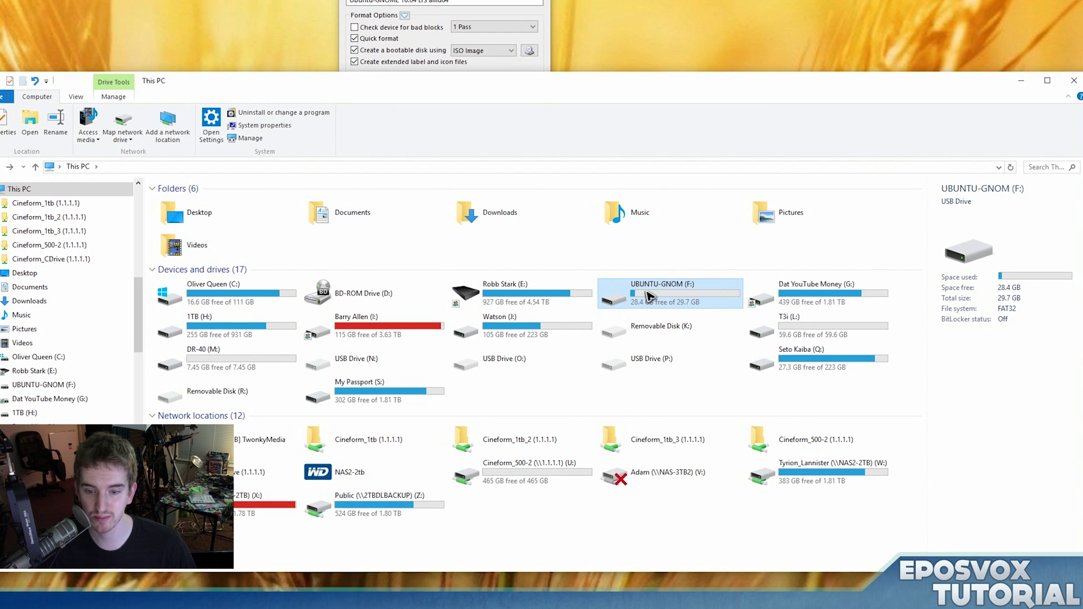
{"action": "double_click", "coordinate": [616, 304]}
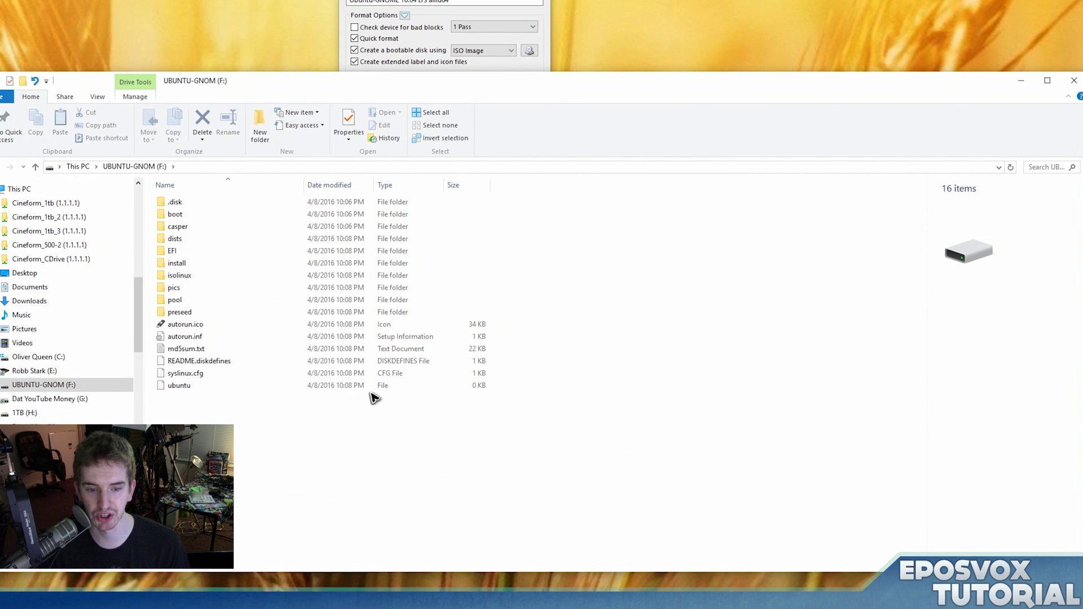